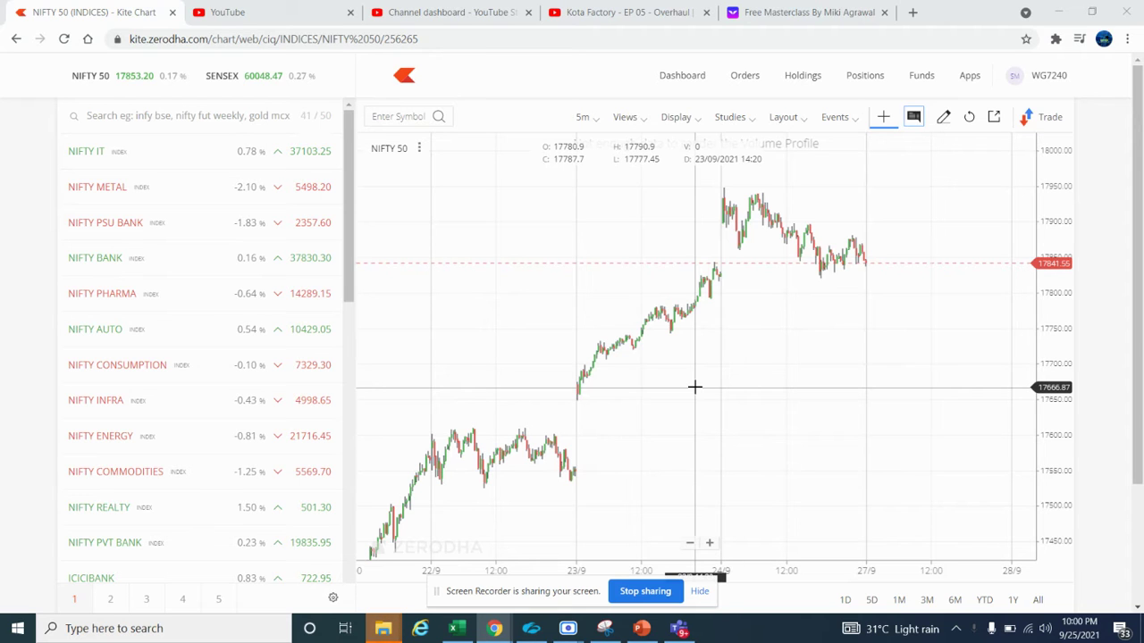
# - Examine the recent NIFTY 50 moves from 21 to 24 September, and switch to the PowerPoint slide with the price levels
pyautogui.moveTo(694, 387); pyautogui.dragTo(779, 295)
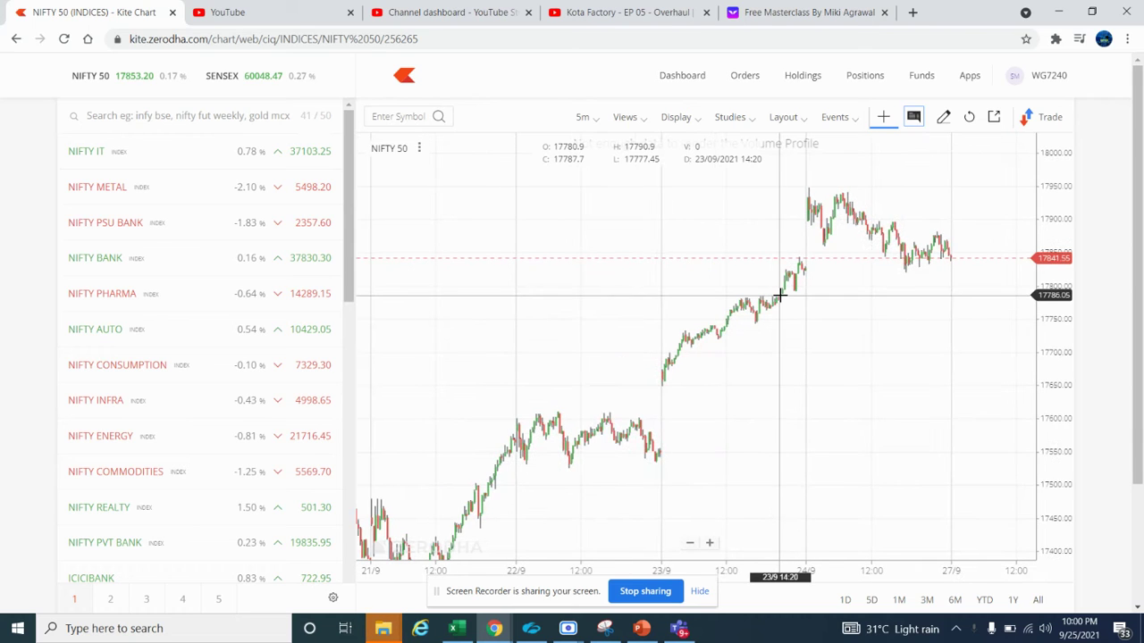
pyautogui.scroll(-2, 779, 295)
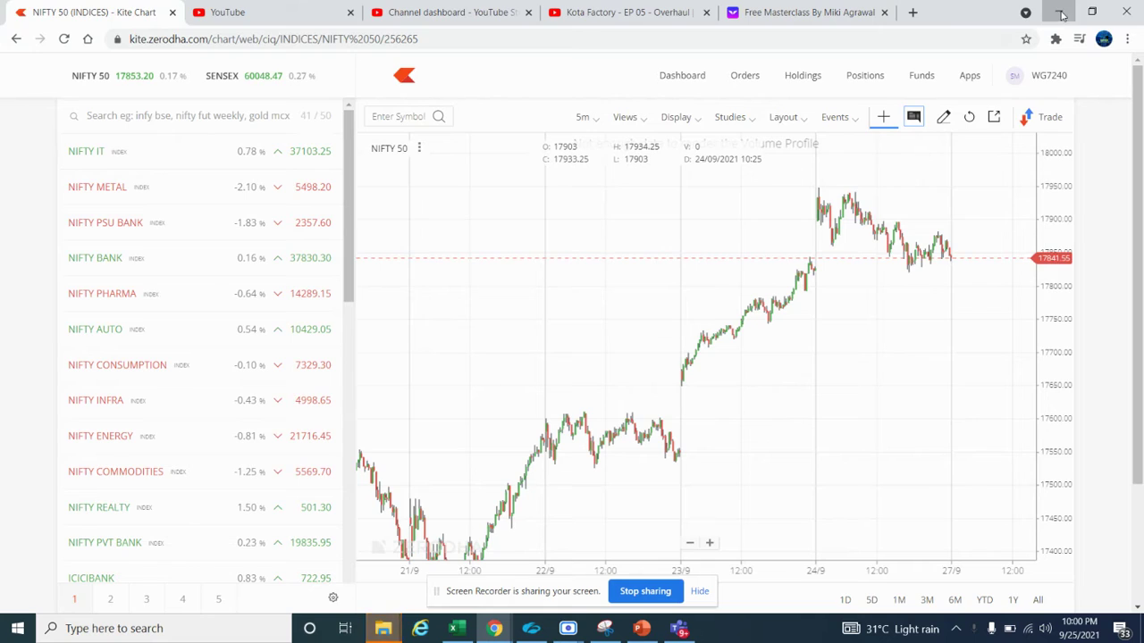
pyautogui.click(1059, 13)
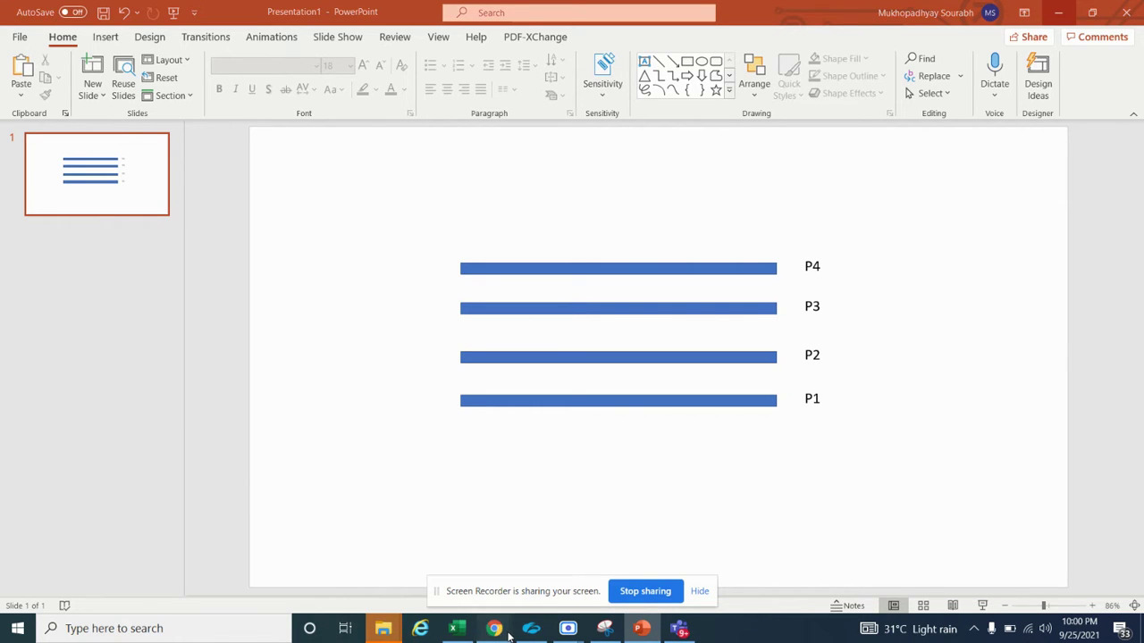
# - Return to the NIFTY 50 chart in Chrome and examine the price swings between 15 and 24 September
pyautogui.moveTo(507, 631)
pyautogui.click(471, 581)
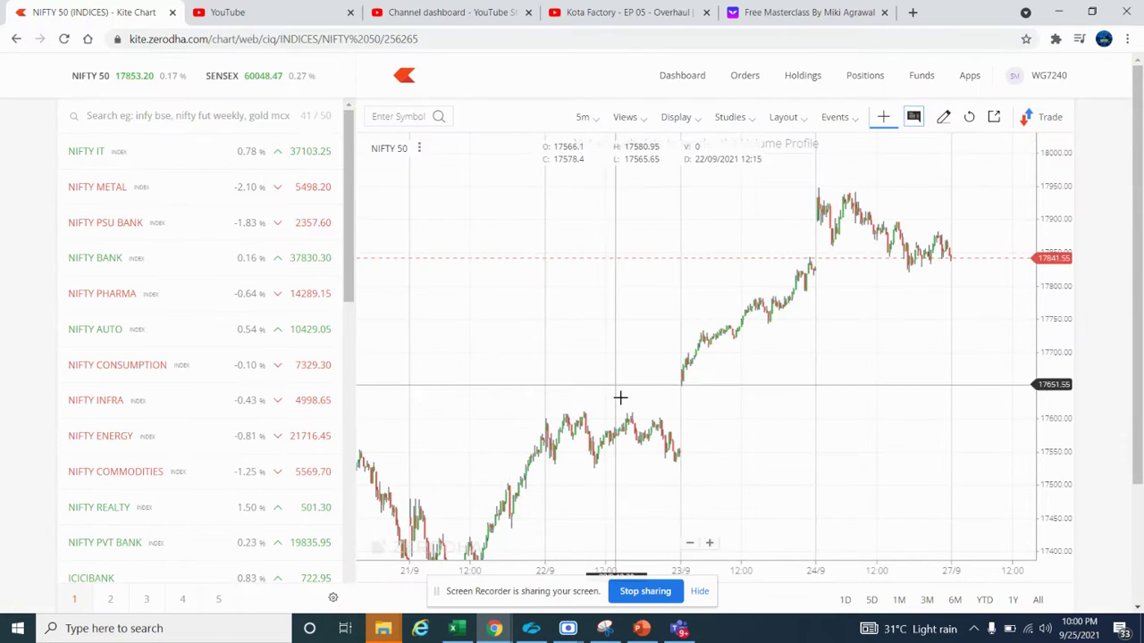
pyautogui.moveTo(621, 413); pyautogui.dragTo(684, 274)
pyautogui.scroll(-3, 730, 296)
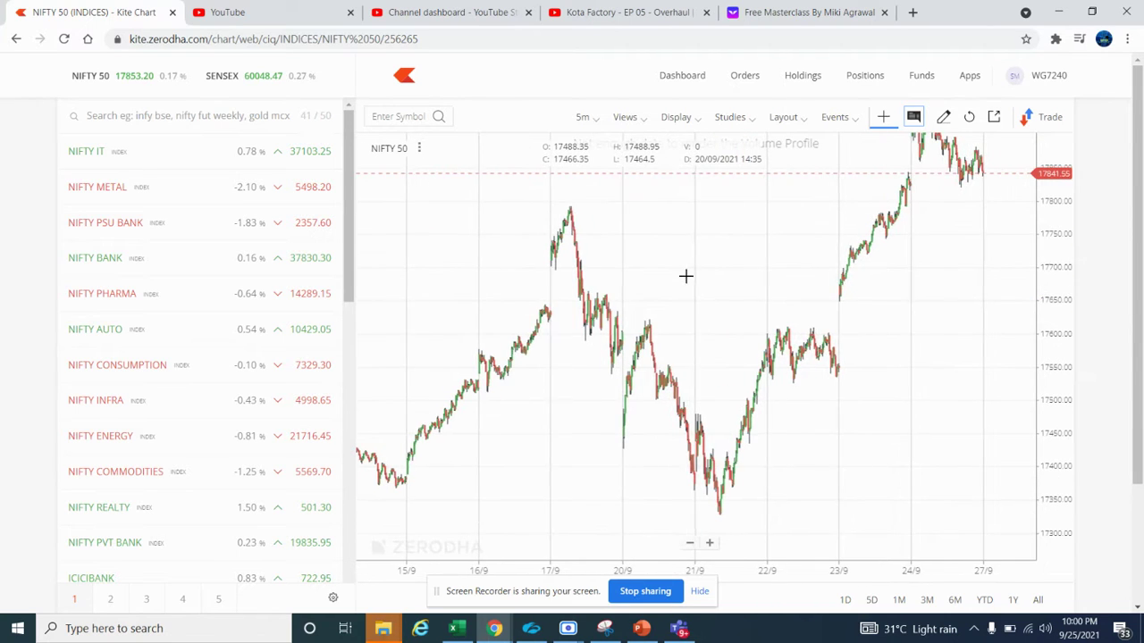
pyautogui.scroll(5, 684, 275)
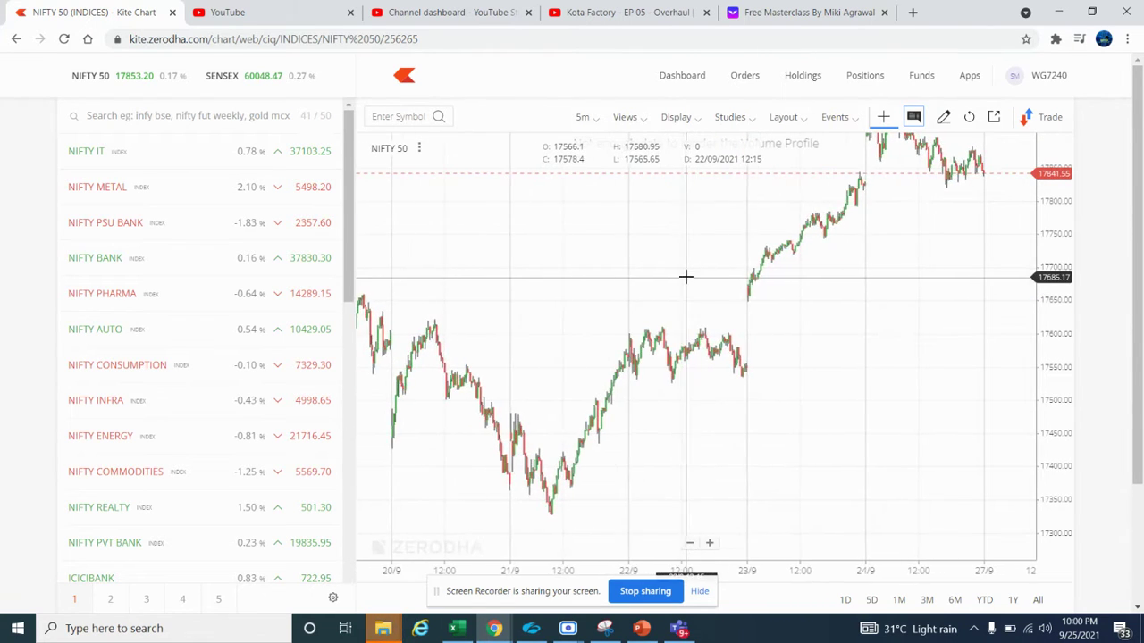
pyautogui.scroll(-4, 791, 245)
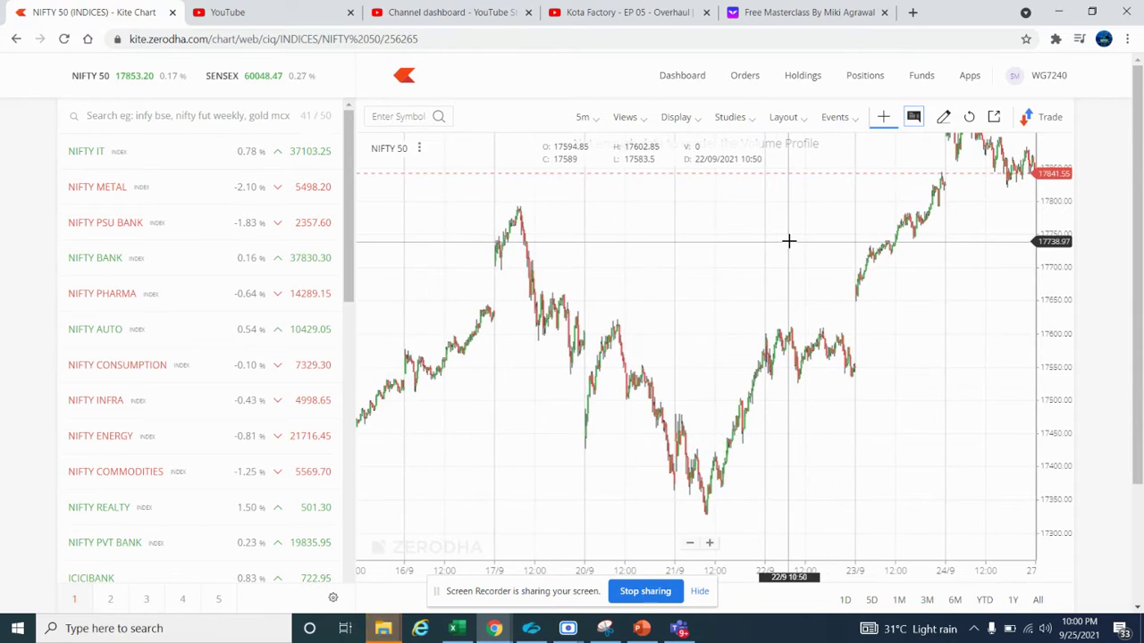
pyautogui.moveTo(790, 245); pyautogui.dragTo(694, 286)
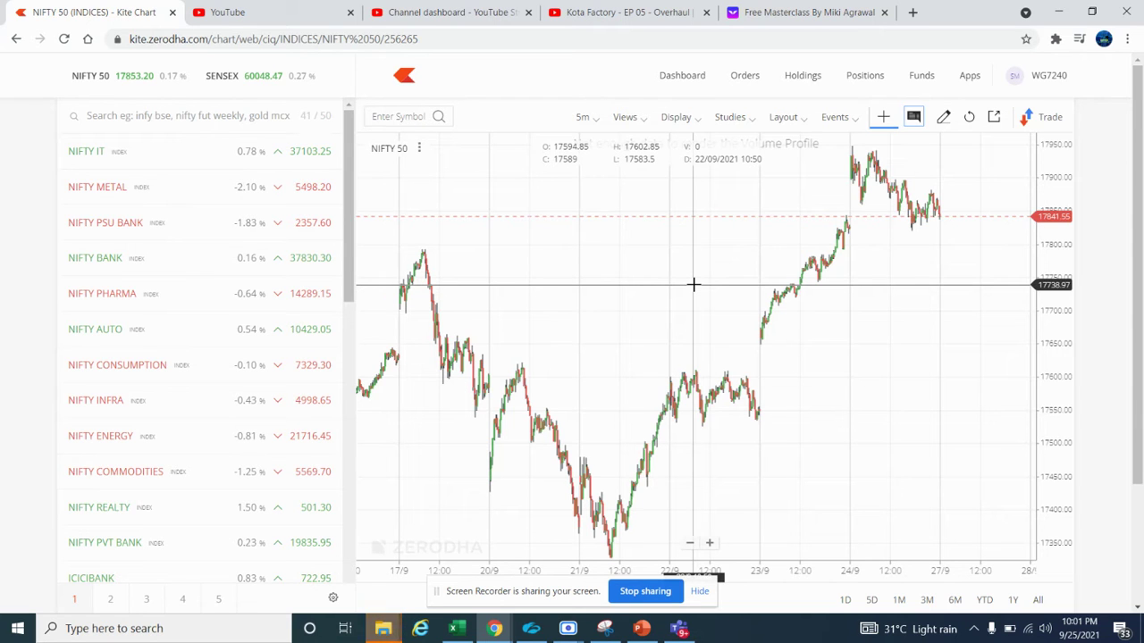
pyautogui.scroll(3, 694, 285)
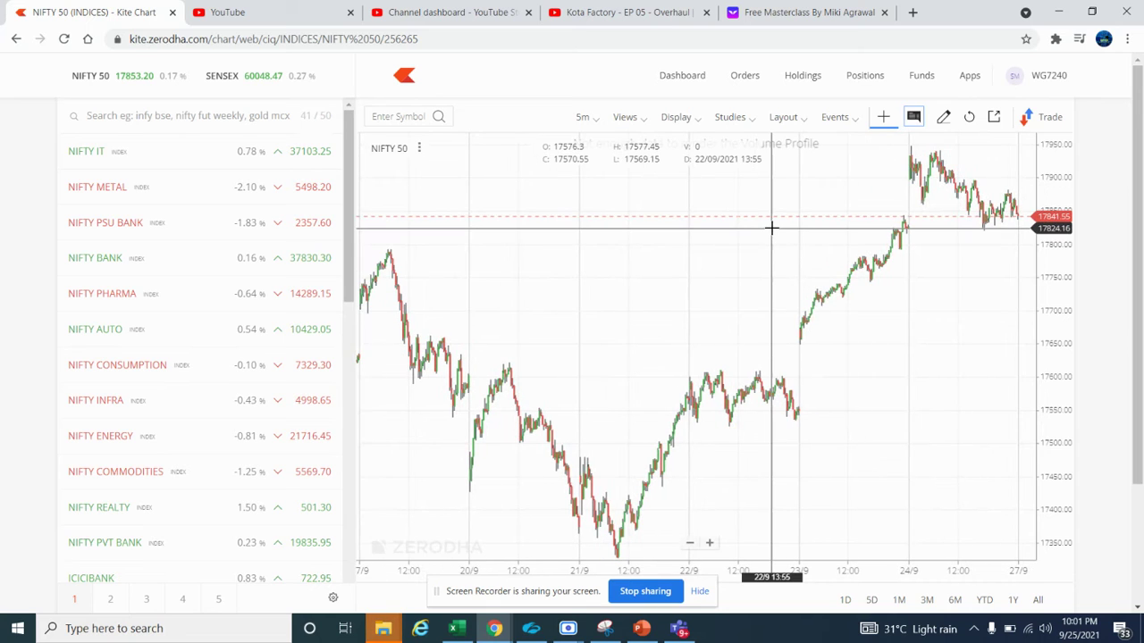
pyautogui.moveTo(773, 231); pyautogui.dragTo(675, 263)
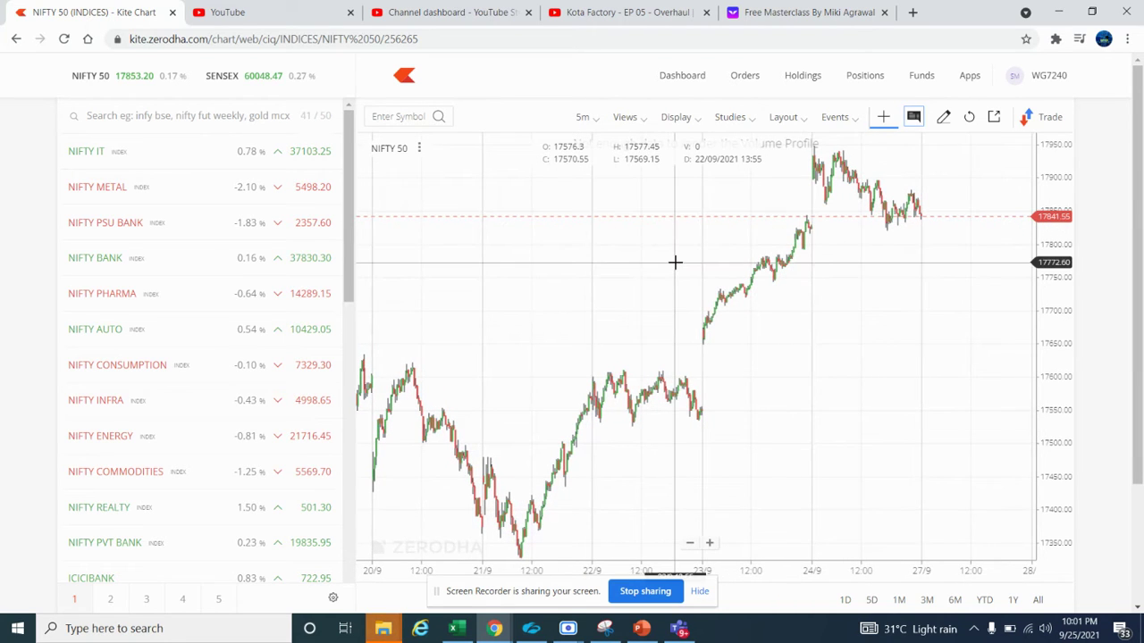
pyautogui.scroll(-5, 674, 262)
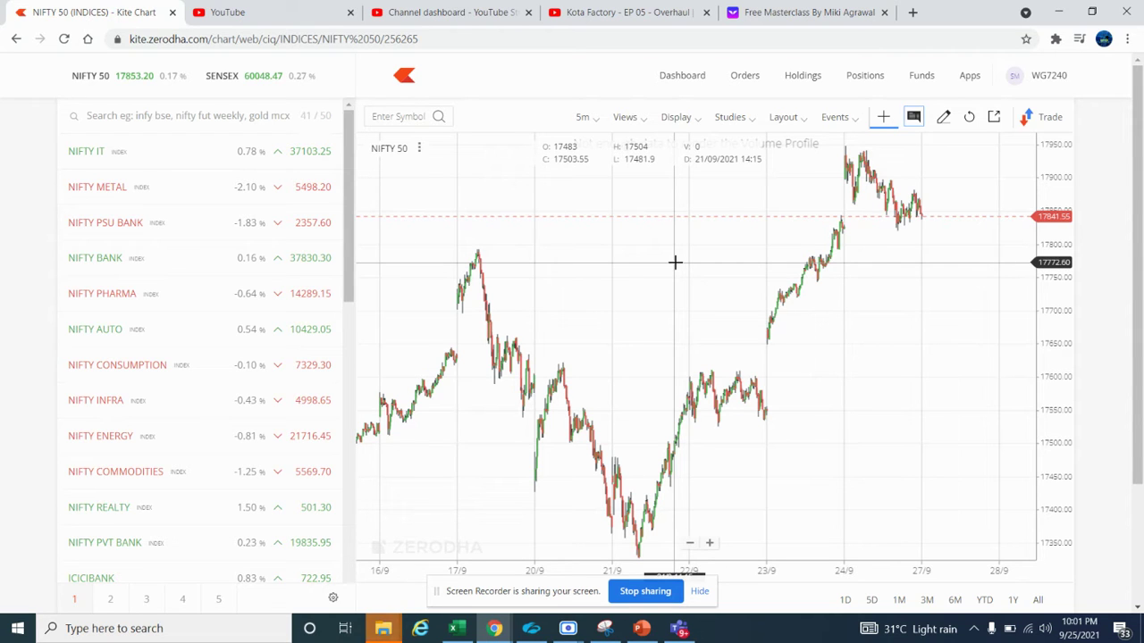
# - Switch to the PowerPoint slide, add a "Big player" text box below the P1 bar, and fit its width to the text
pyautogui.click(1058, 12)
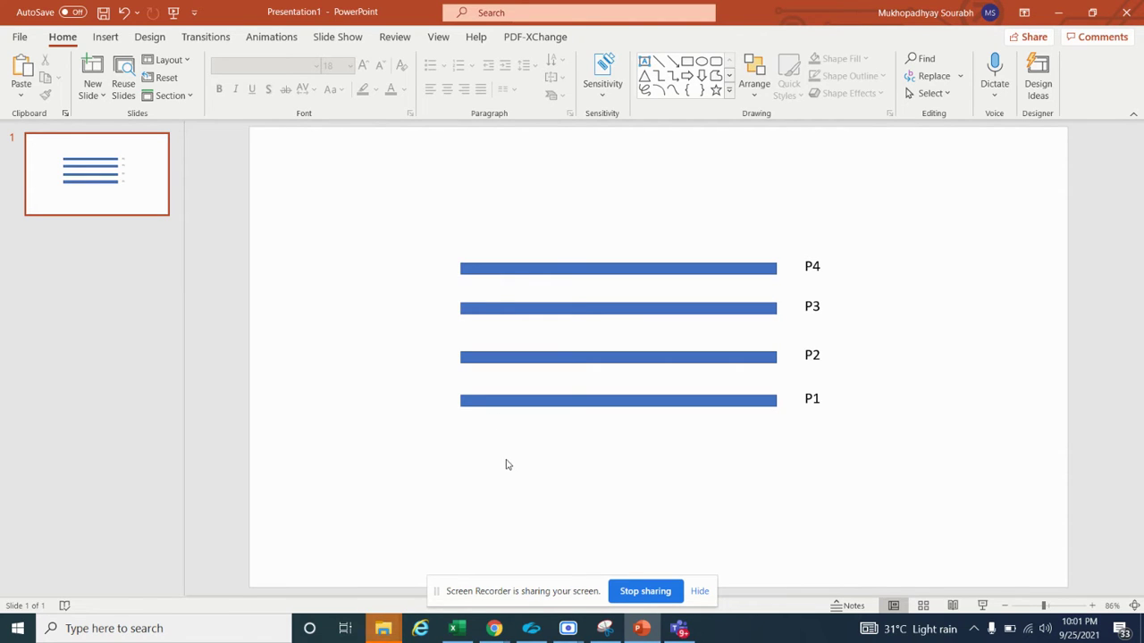
pyautogui.click(645, 62)
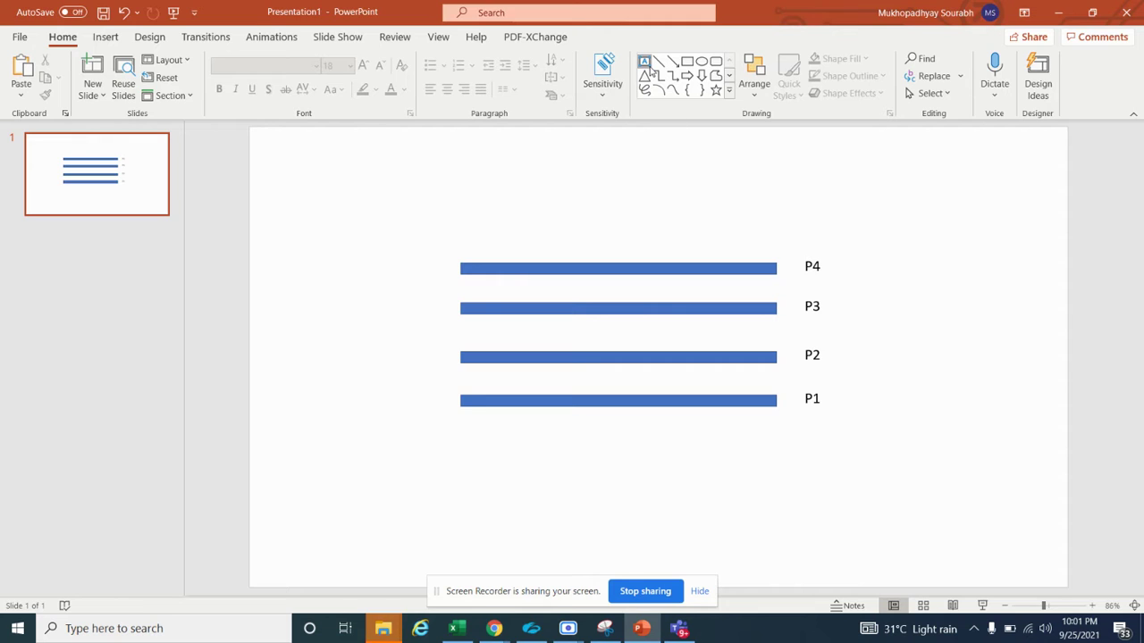
pyautogui.click(516, 423)
pyautogui.write('Big p')
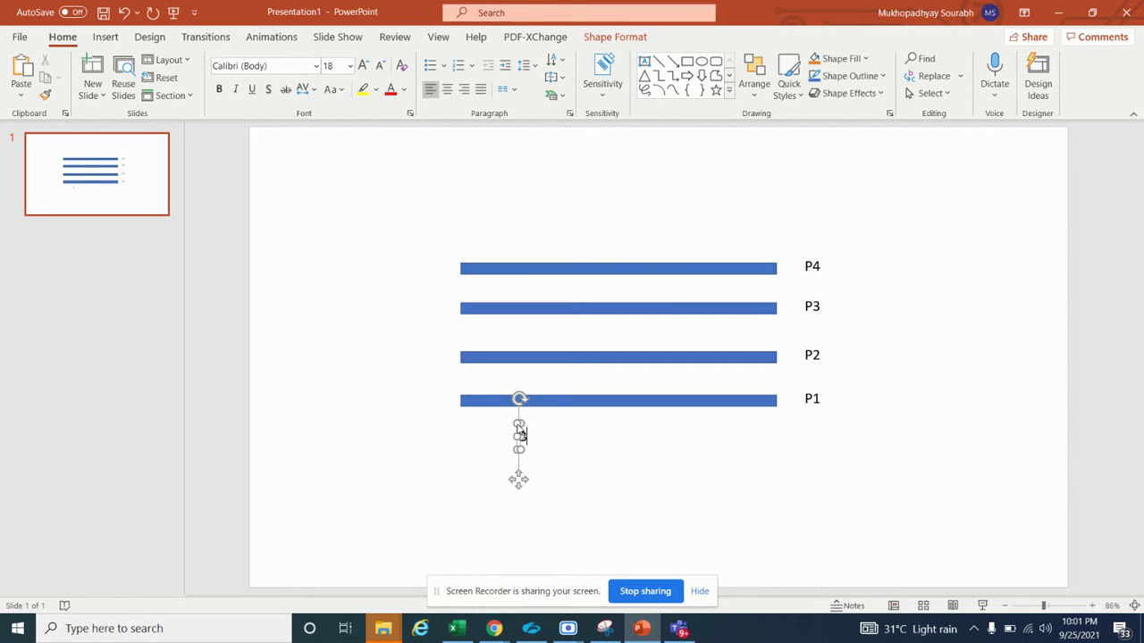
pyautogui.write('laye')
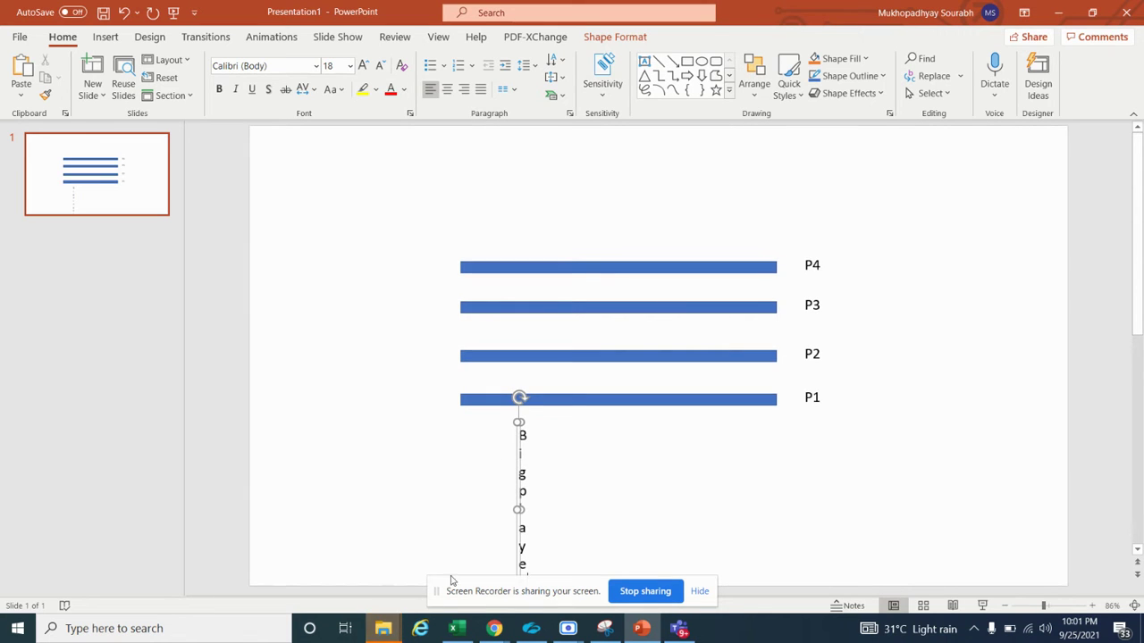
pyautogui.moveTo(519, 510); pyautogui.dragTo(736, 490)
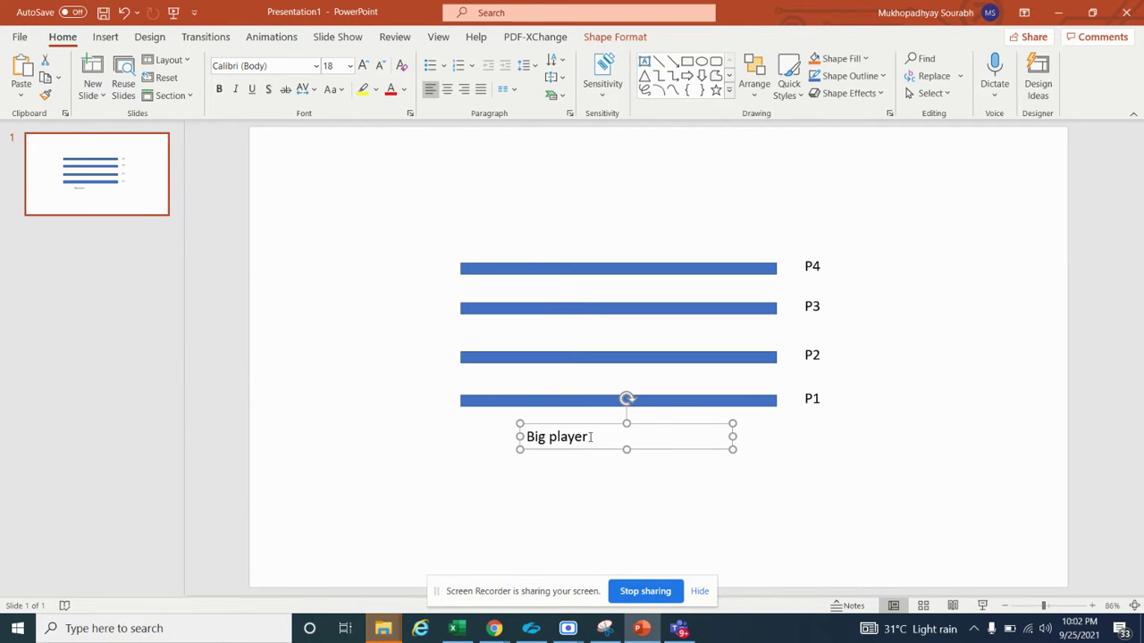
pyautogui.click(590, 437)
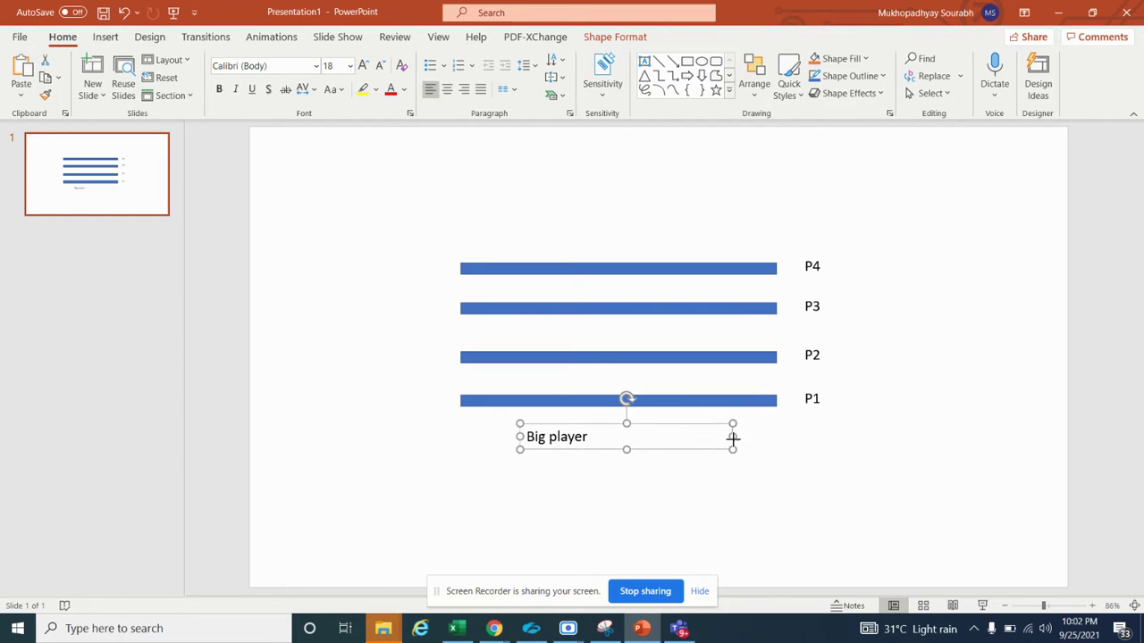
pyautogui.moveTo(733, 438); pyautogui.dragTo(596, 438)
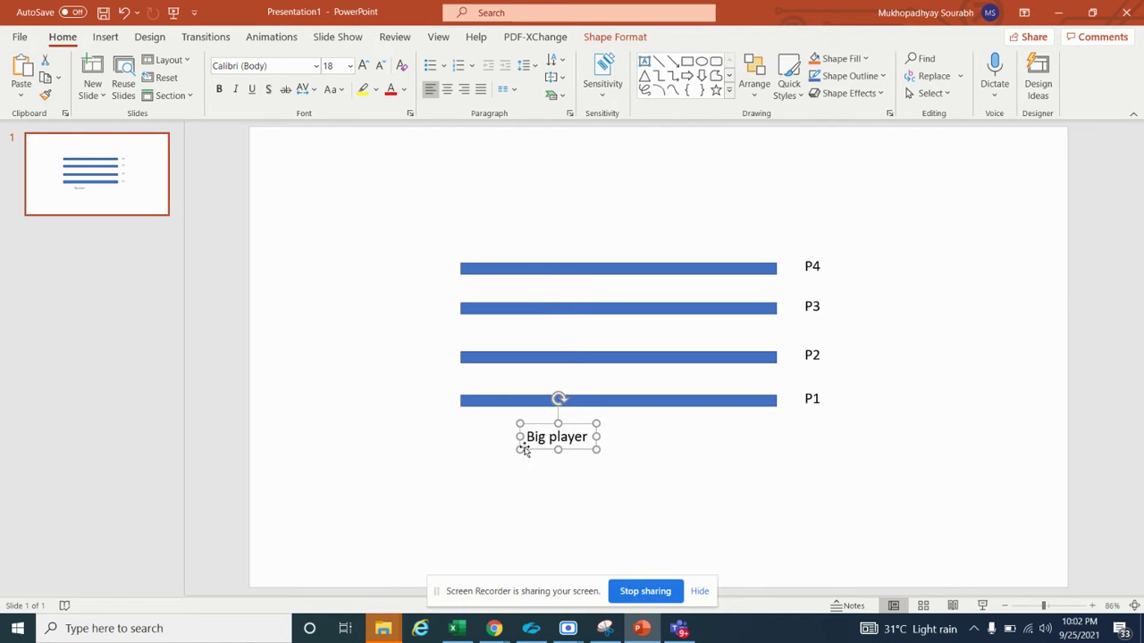
# - Move the "Big player" label beside P1 and place a copy of it beside P4
pyautogui.moveTo(530, 449); pyautogui.dragTo(848, 409)
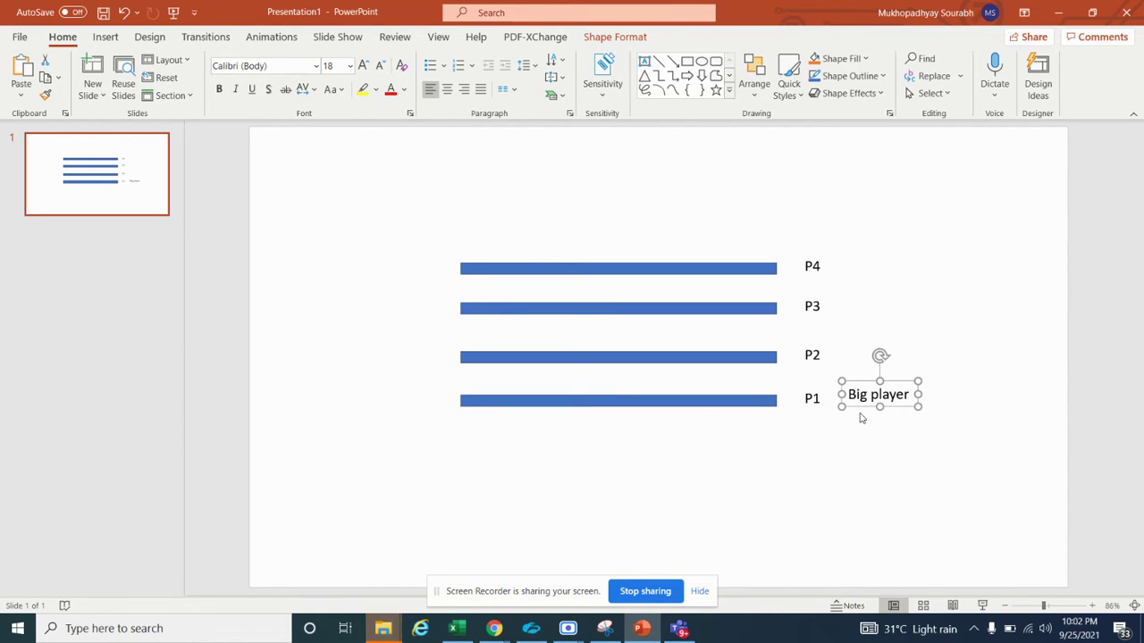
pyautogui.hotkey('ctrl', 'v')
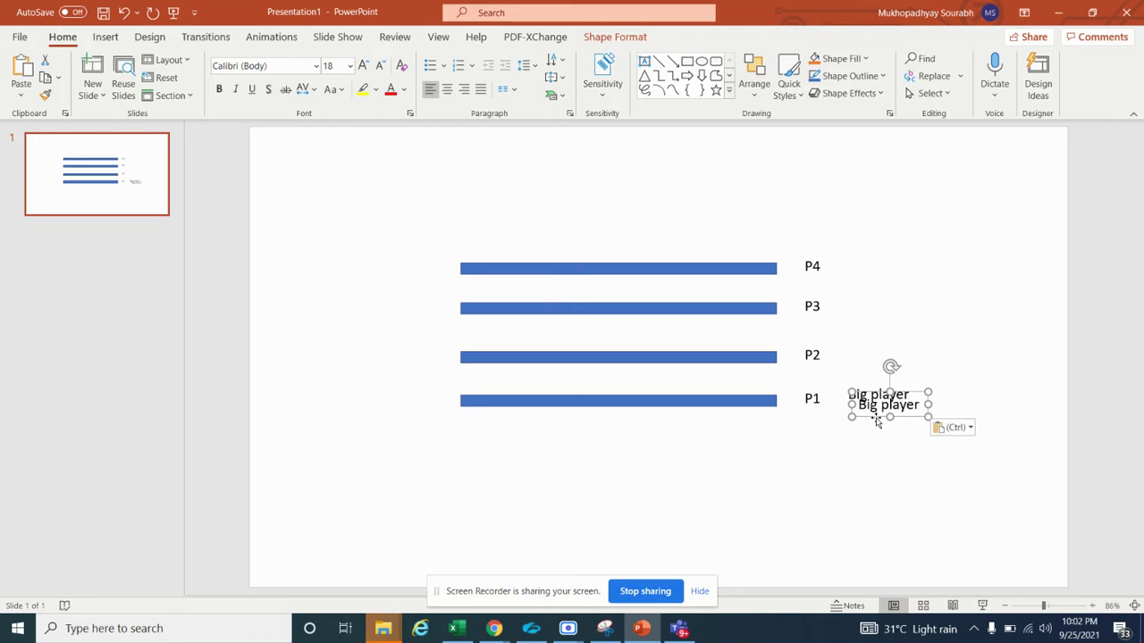
pyautogui.moveTo(860, 416); pyautogui.dragTo(860, 278)
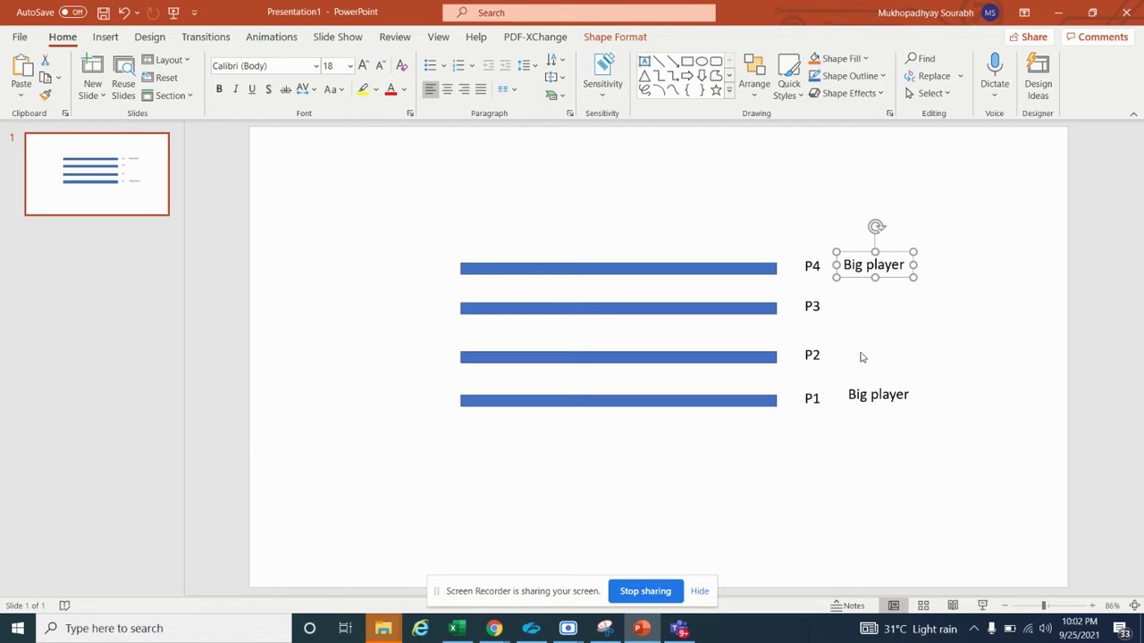
# - Place a copy of the P1 "Big player" label beside P2 and change its text to "You"
pyautogui.click(856, 408)
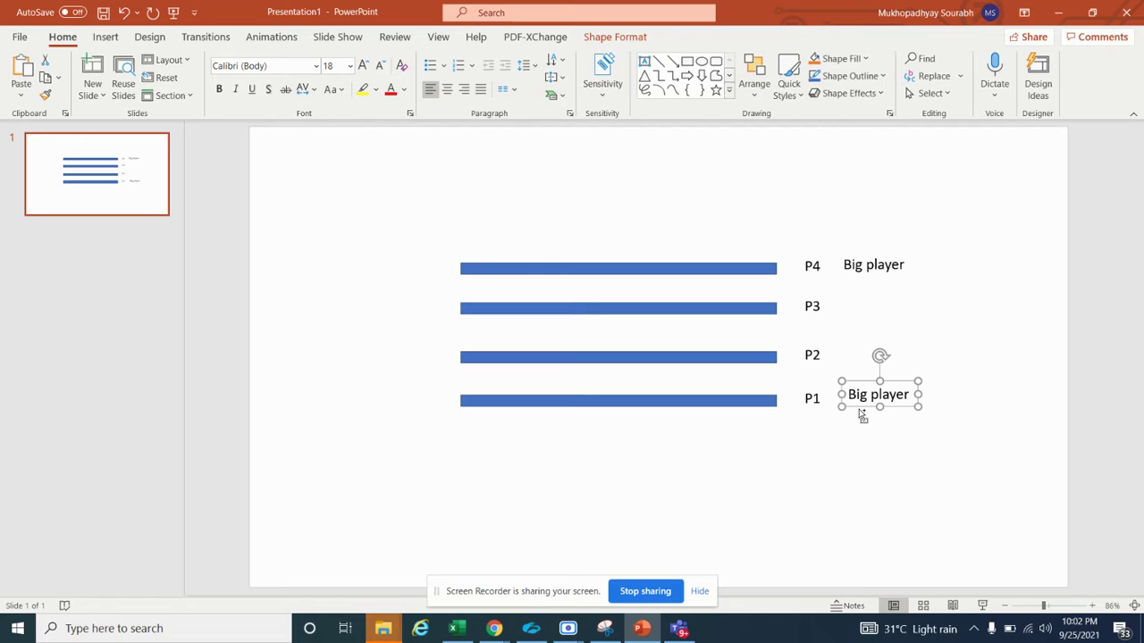
pyautogui.hotkey('ctrl', 'v')
pyautogui.moveTo(865, 418); pyautogui.dragTo(852, 373)
pyautogui.tripleClick(857, 357)
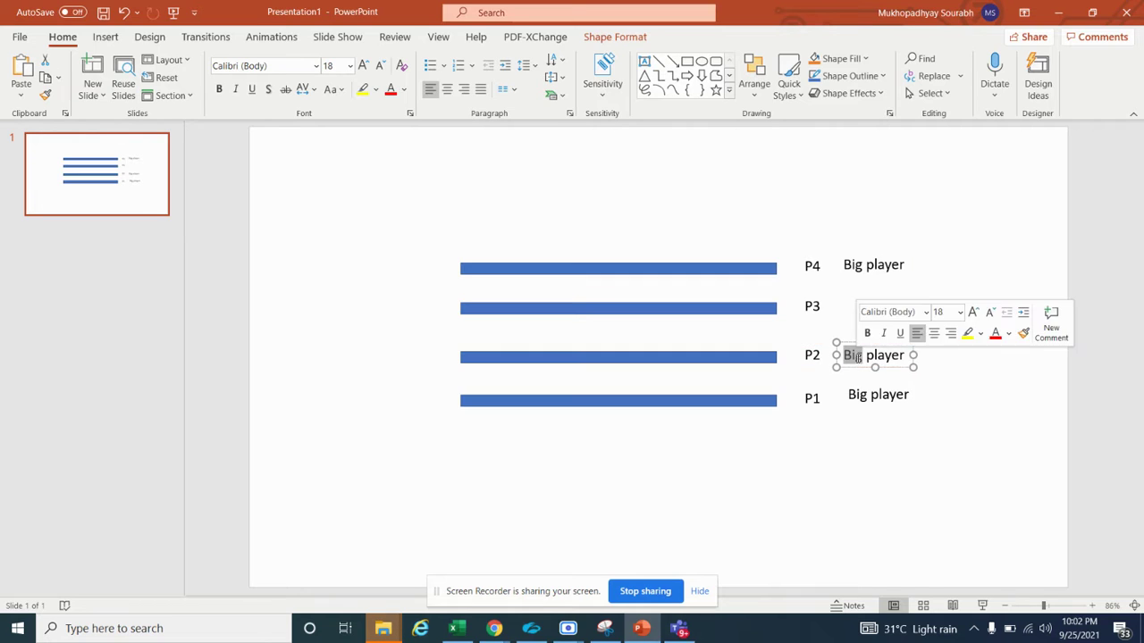
pyautogui.write('You')
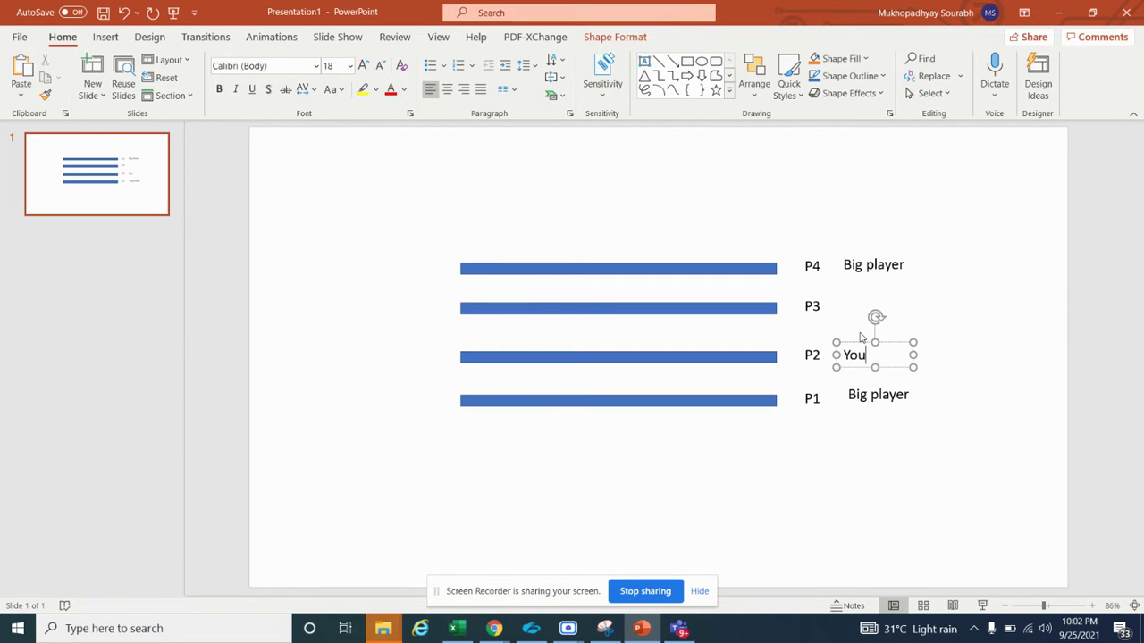
# - Duplicate the "You" label and place the copy beside P3
pyautogui.click(858, 351)
pyautogui.click(856, 342)
pyautogui.hotkey('ctrl', 'c')
pyautogui.hotkey('ctrl', 'v')
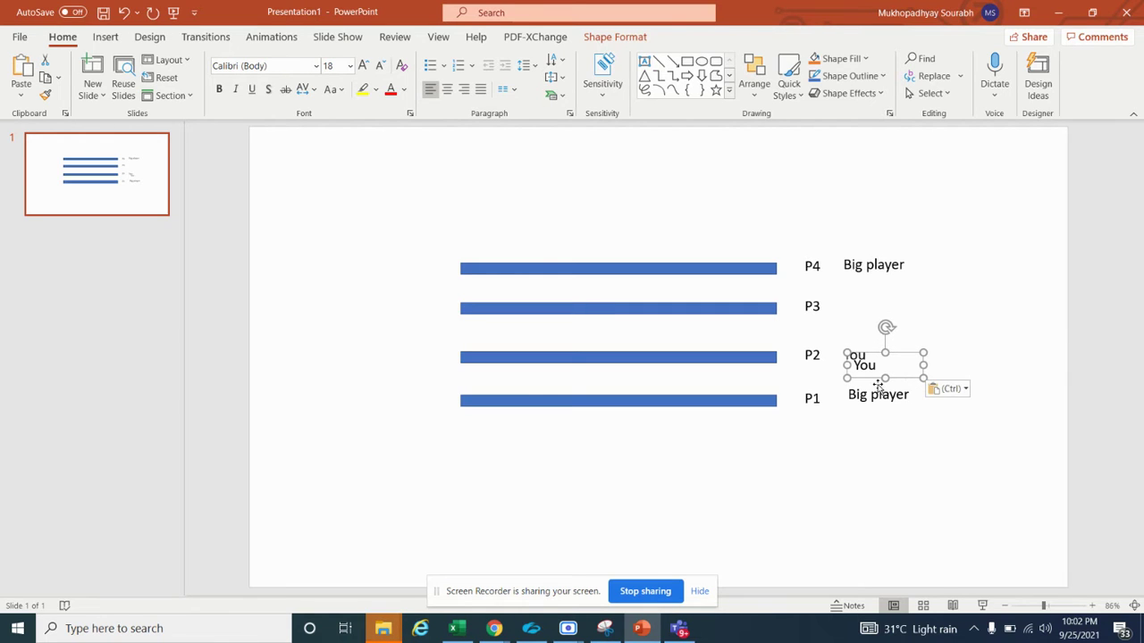
pyautogui.moveTo(870, 375); pyautogui.dragTo(863, 314)
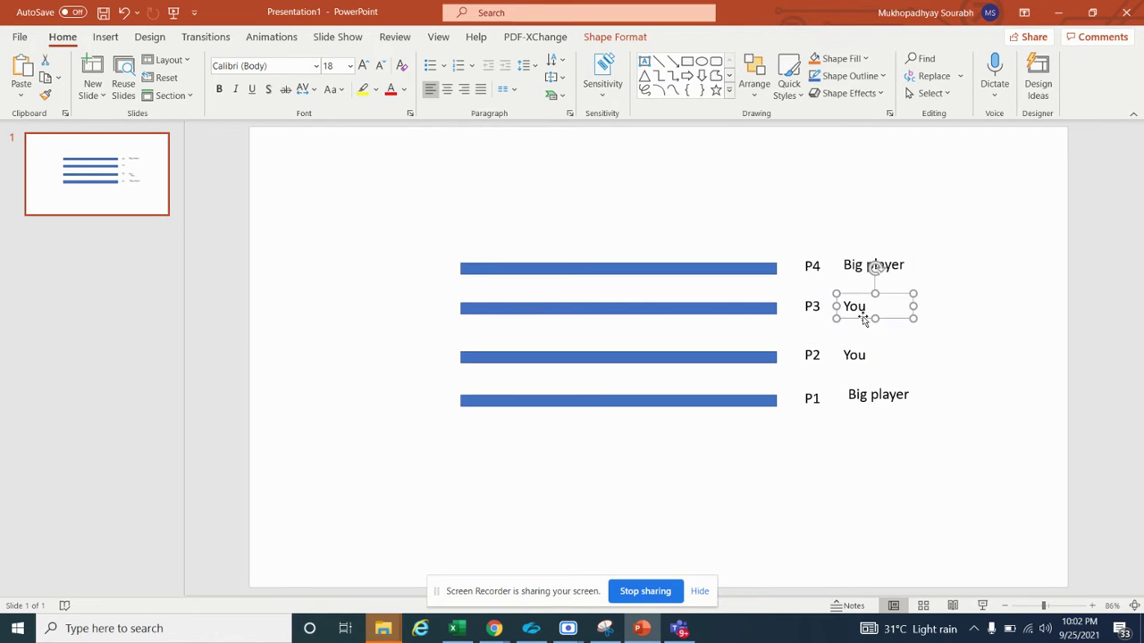
pyautogui.click(878, 447)
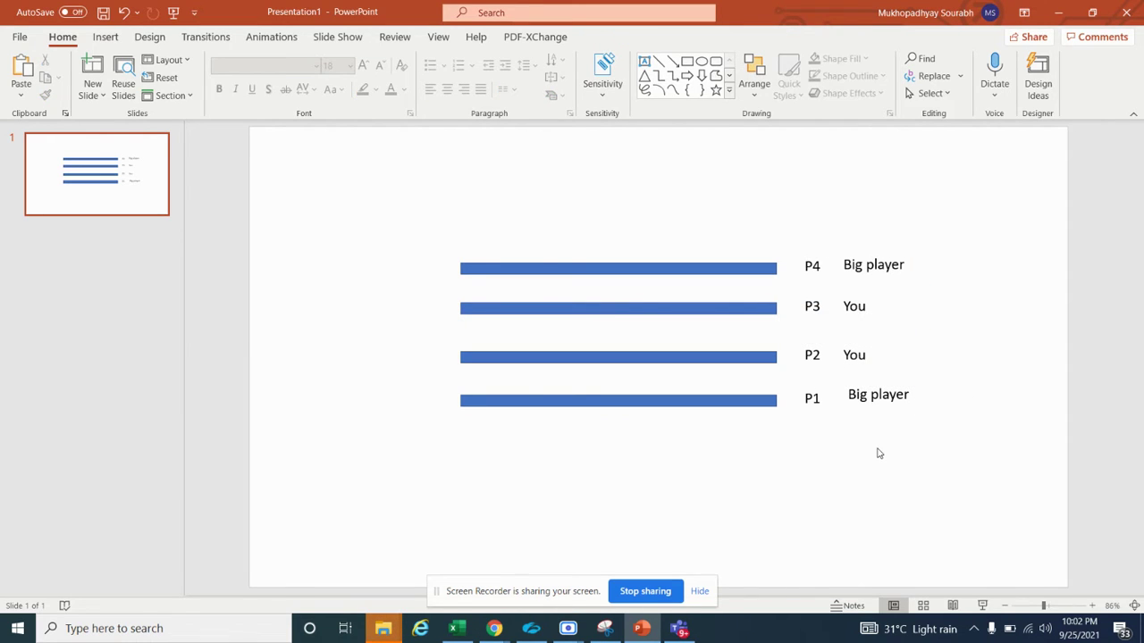
# - Extend the P2 label to read "You enter" and the P3 label to read "You exit"
pyautogui.click(865, 356)
pyautogui.write('enter')
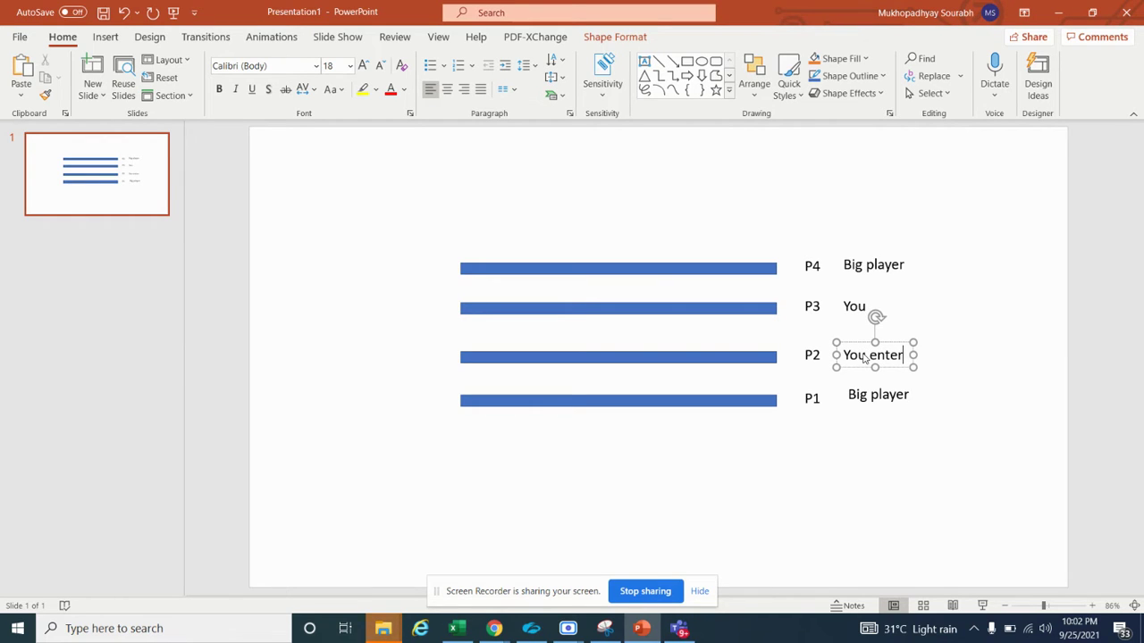
pyautogui.click(867, 306)
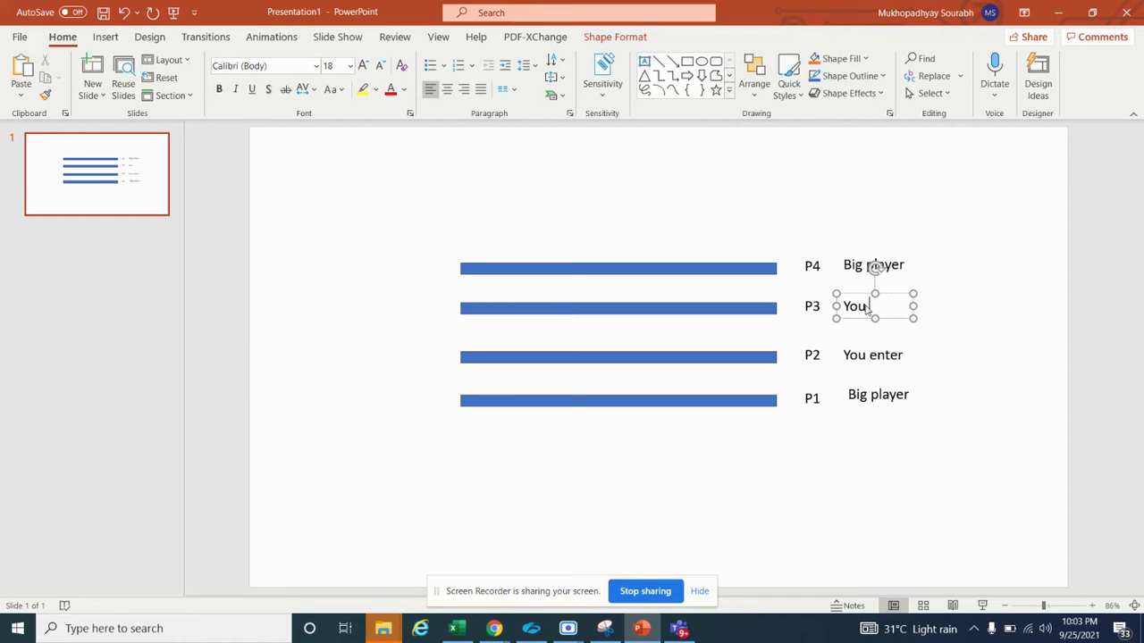
pyautogui.write('exit')
pyautogui.click(957, 388)
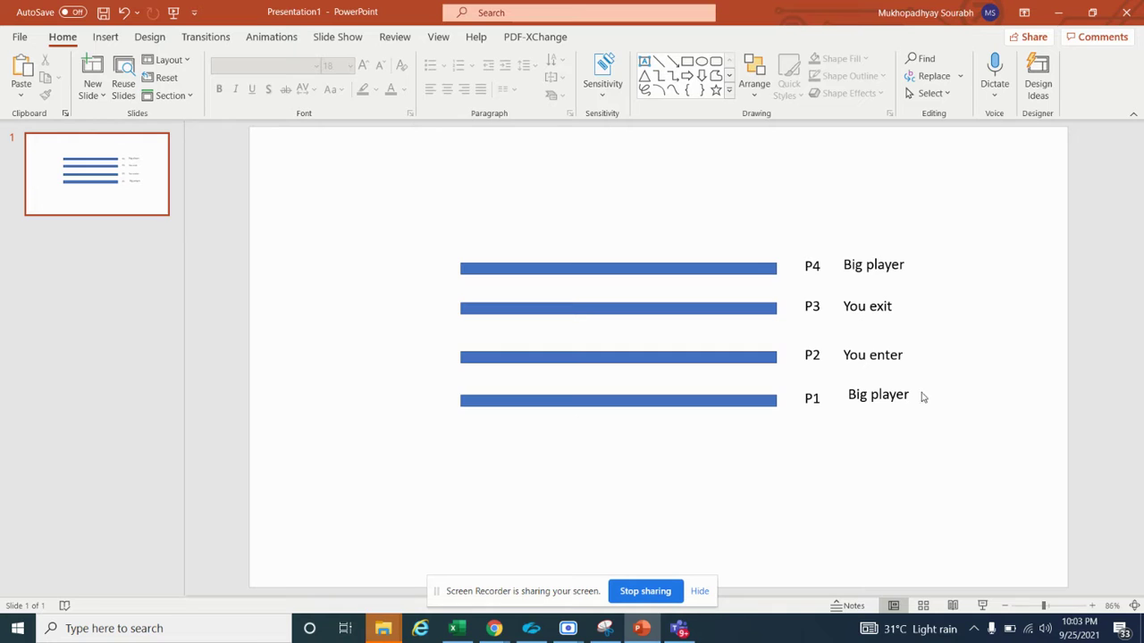
# - Align the "Big player" label beside P1 with the P1 text and with the labels above it
pyautogui.click(873, 396)
pyautogui.moveTo(863, 401); pyautogui.dragTo(857, 407)
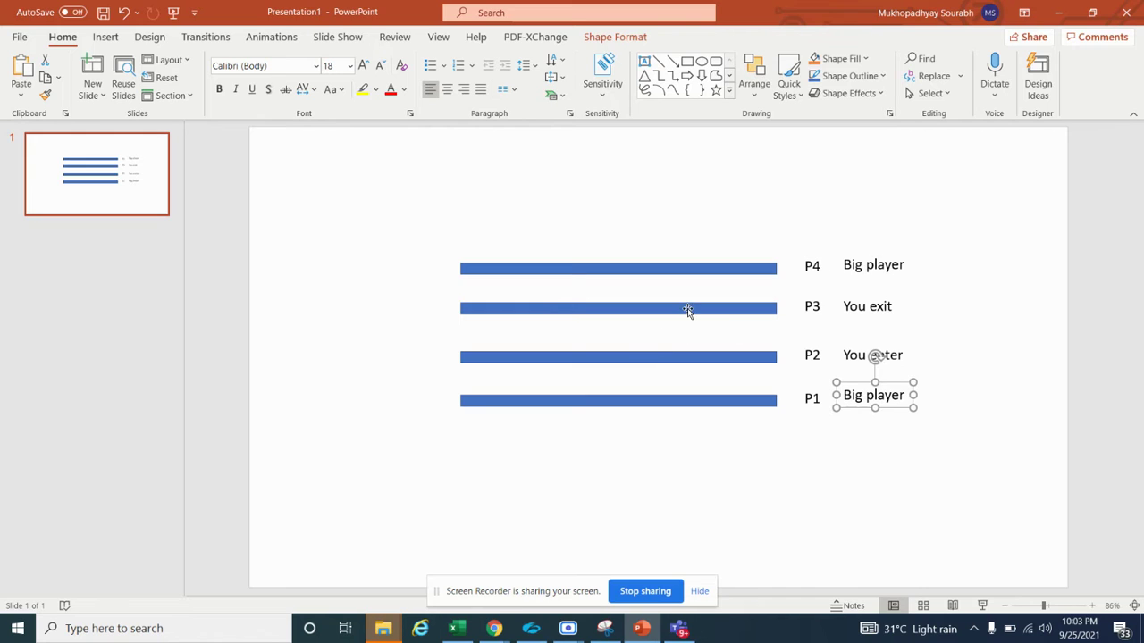
pyautogui.click(701, 496)
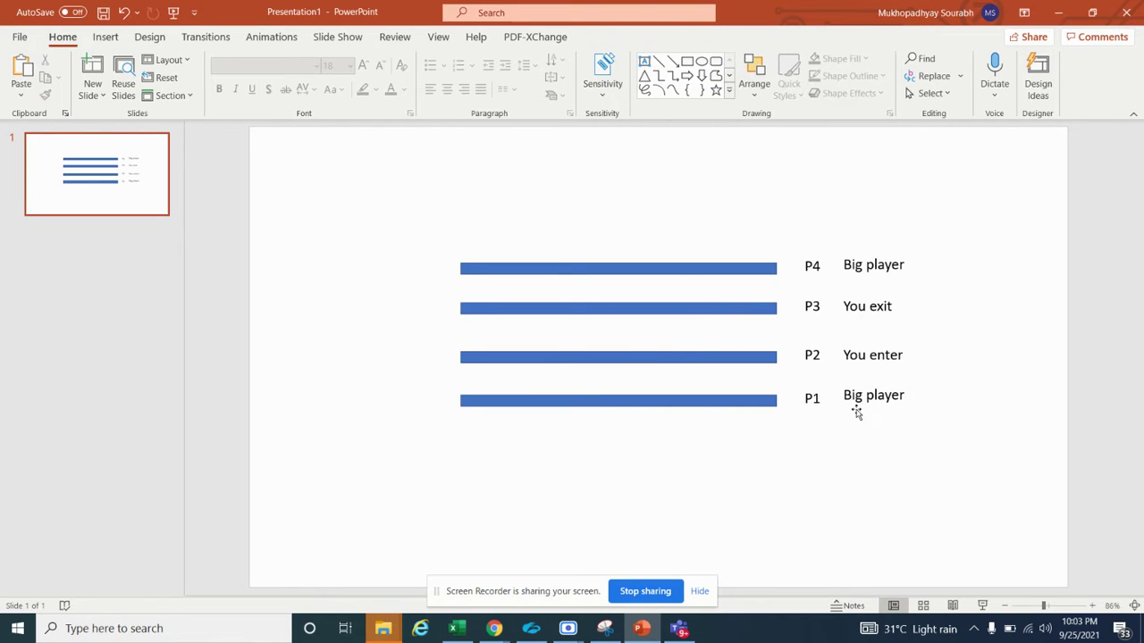
pyautogui.moveTo(855, 408); pyautogui.dragTo(856, 411)
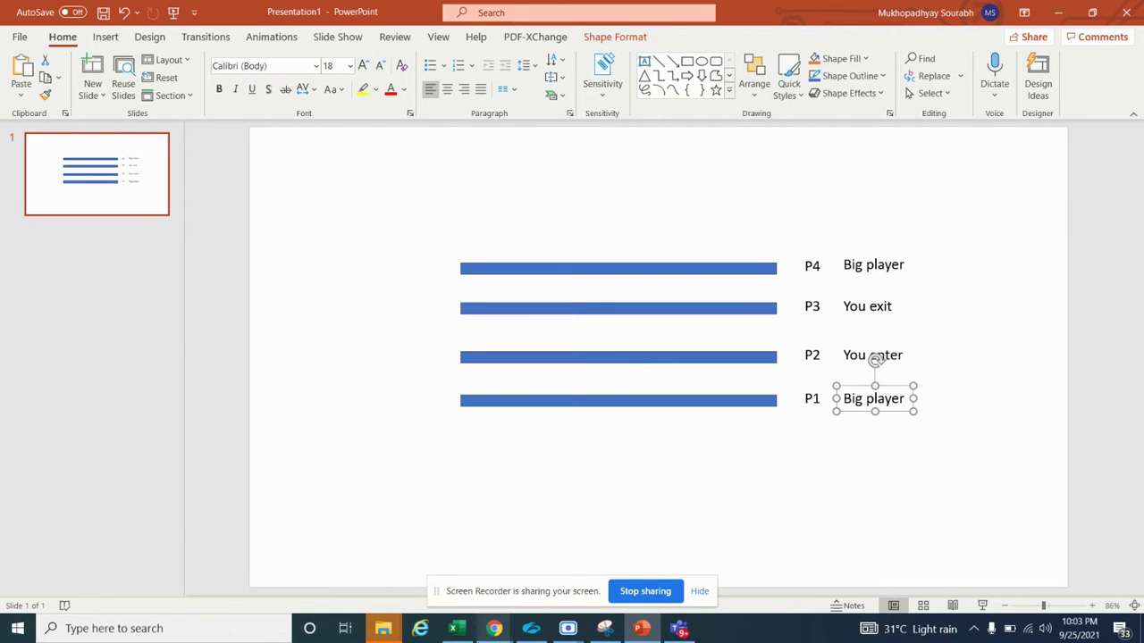
# - Switch to the Kite NIFTY 50 chart in Chrome and examine the 5-minute price swings between 16 and 24 September
pyautogui.moveTo(497, 629)
pyautogui.click(427, 530)
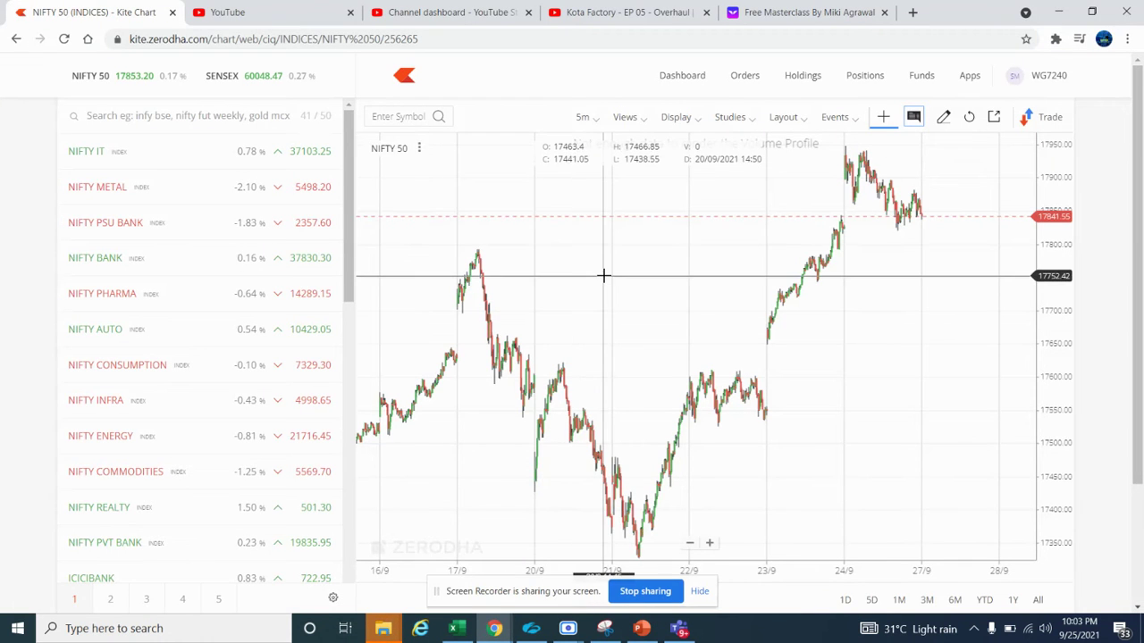
pyautogui.scroll(2, 605, 279)
pyautogui.scroll(3, 687, 183)
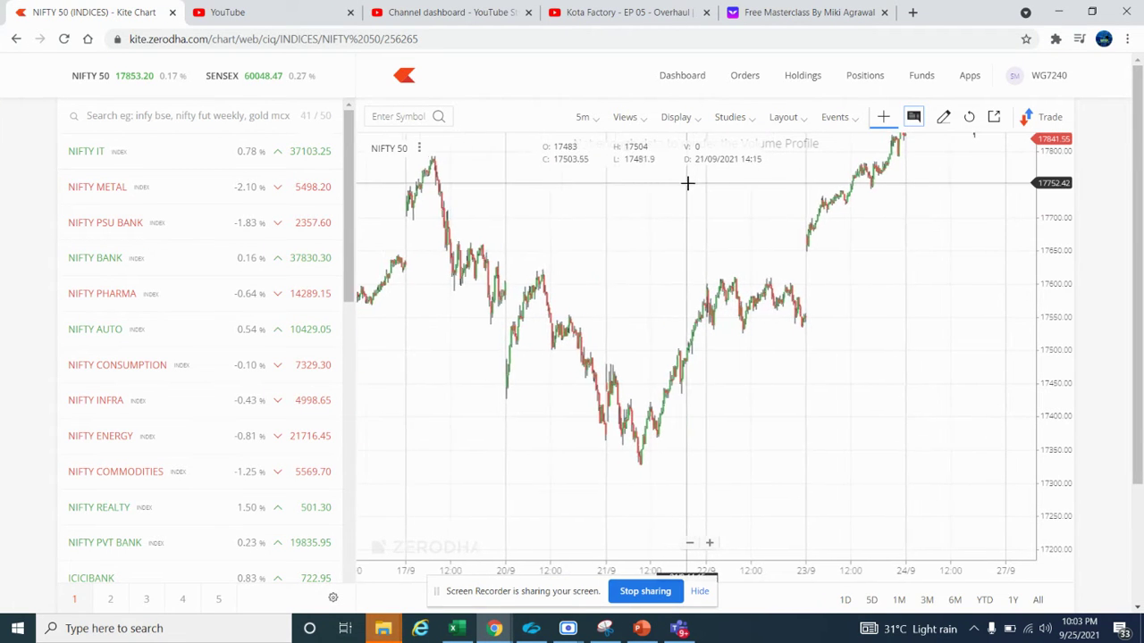
pyautogui.moveTo(687, 184); pyautogui.dragTo(646, 327)
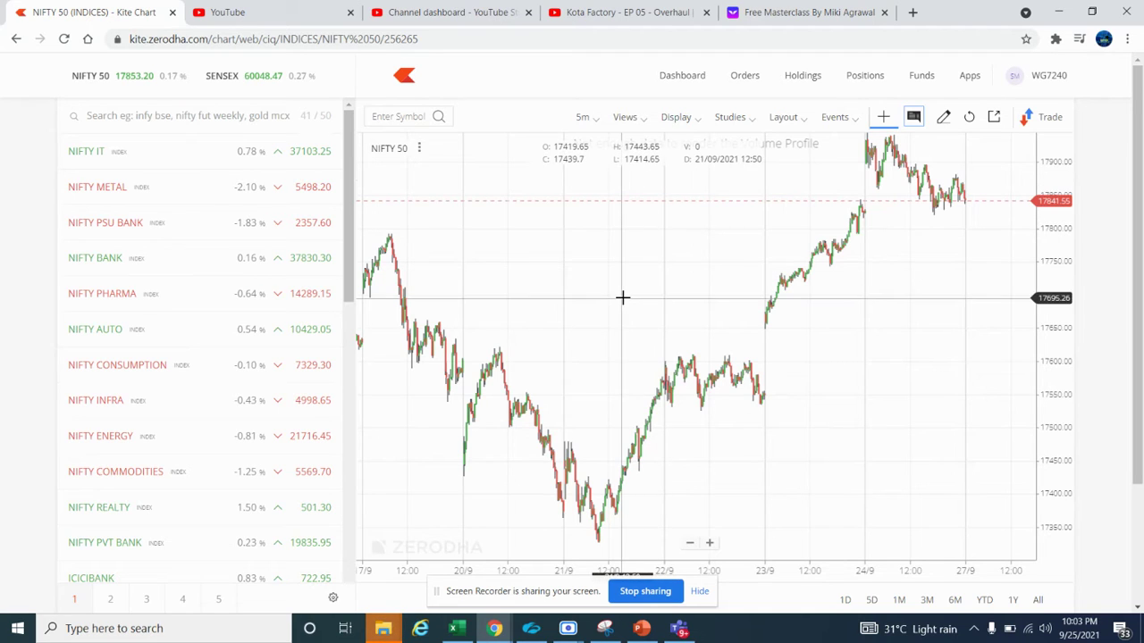
pyautogui.moveTo(623, 298); pyautogui.dragTo(685, 293)
pyautogui.scroll(4, 685, 292)
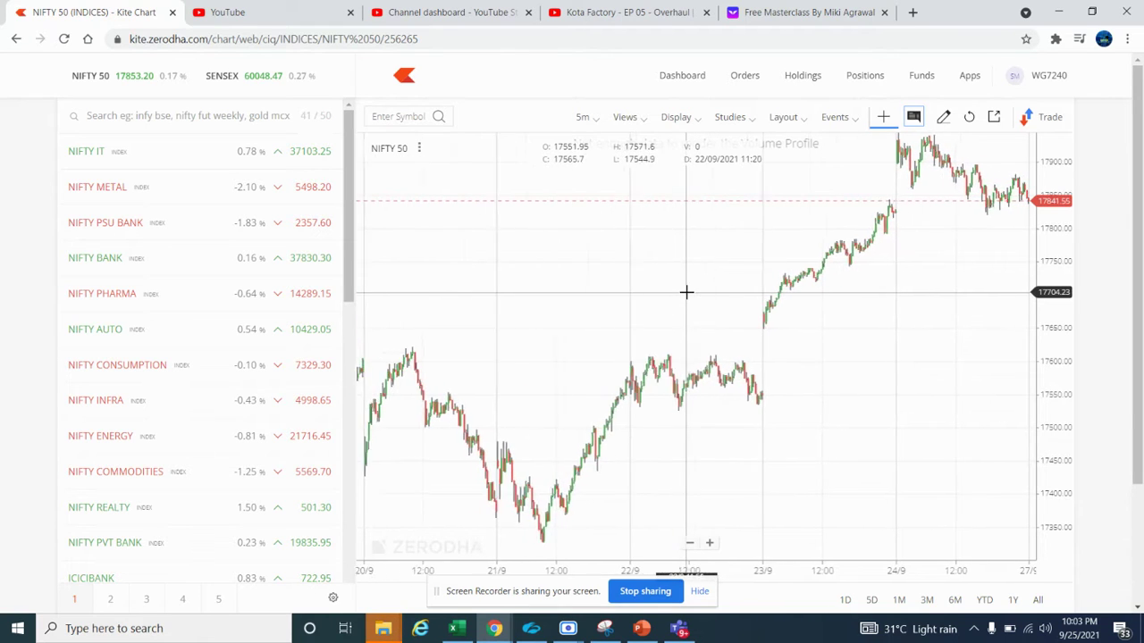
pyautogui.moveTo(686, 289); pyautogui.dragTo(761, 227)
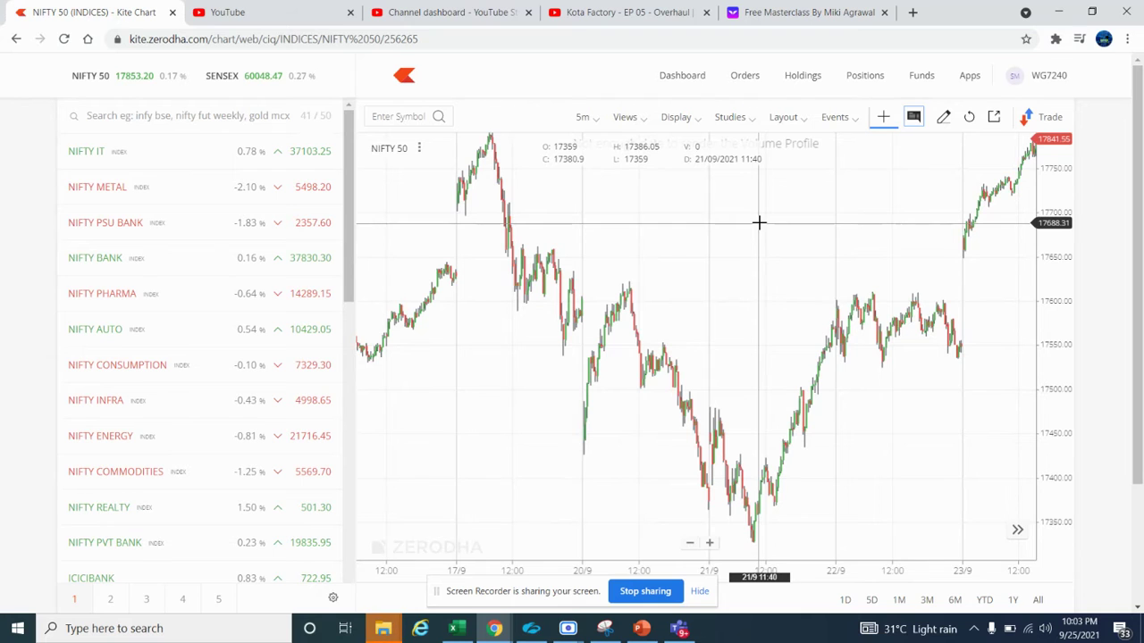
pyautogui.scroll(-5, 759, 220)
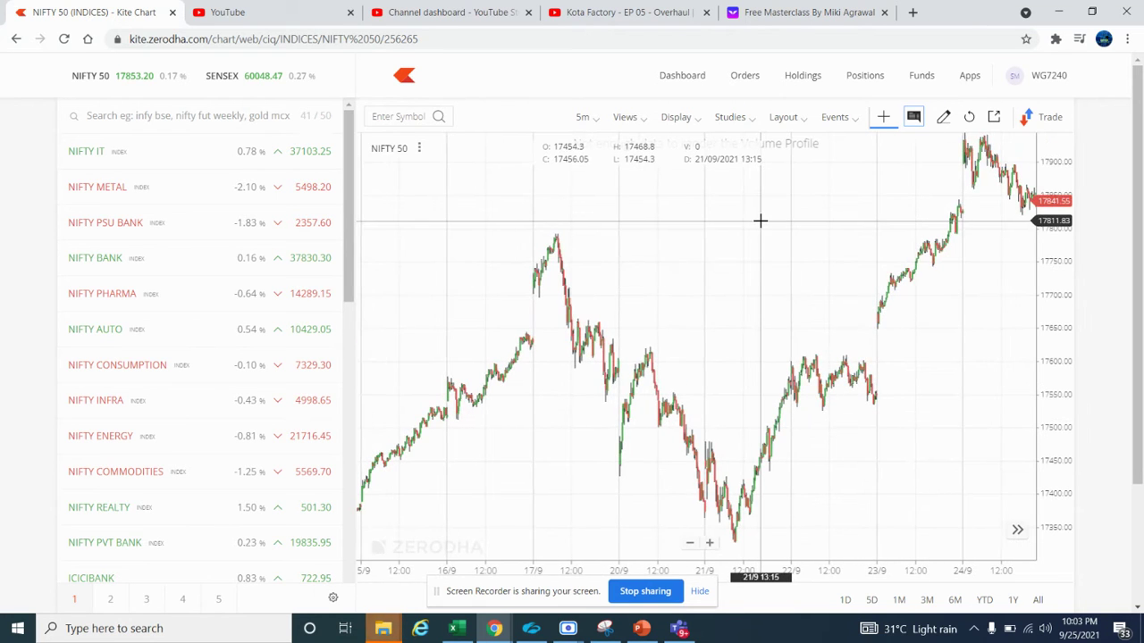
pyautogui.moveTo(786, 201); pyautogui.dragTo(858, 133)
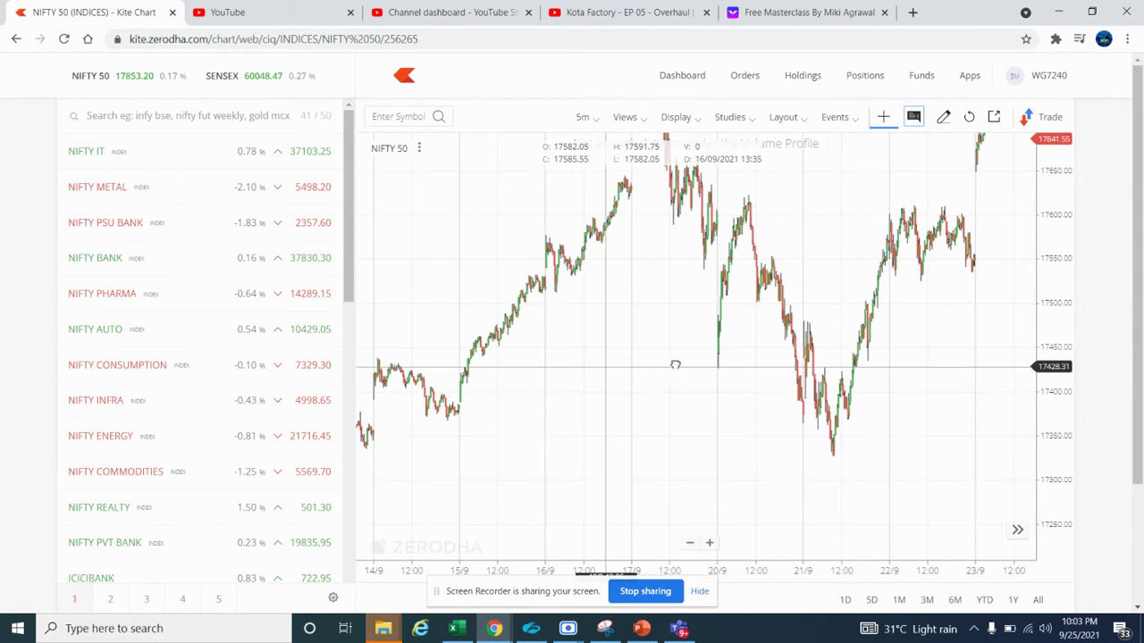
# - Review earlier NIFTY 50 sessions from mid-September back to 25 August, examining the rallies, drops and opening gaps
pyautogui.moveTo(675, 365); pyautogui.dragTo(843, 361)
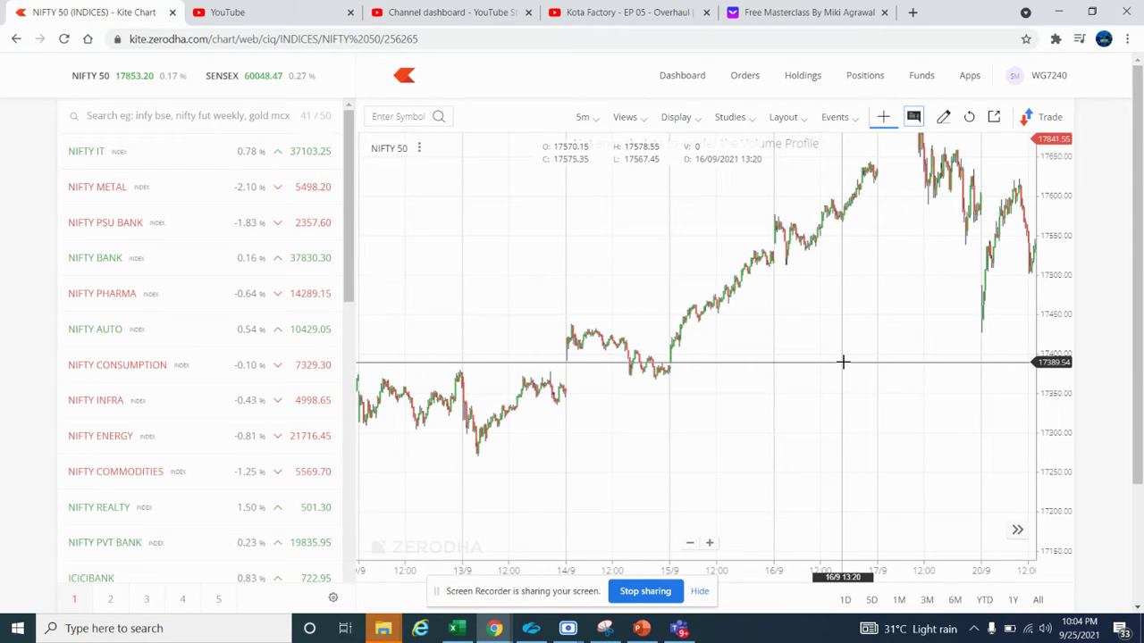
pyautogui.moveTo(845, 367); pyautogui.dragTo(658, 434)
pyautogui.scroll(1, 655, 430)
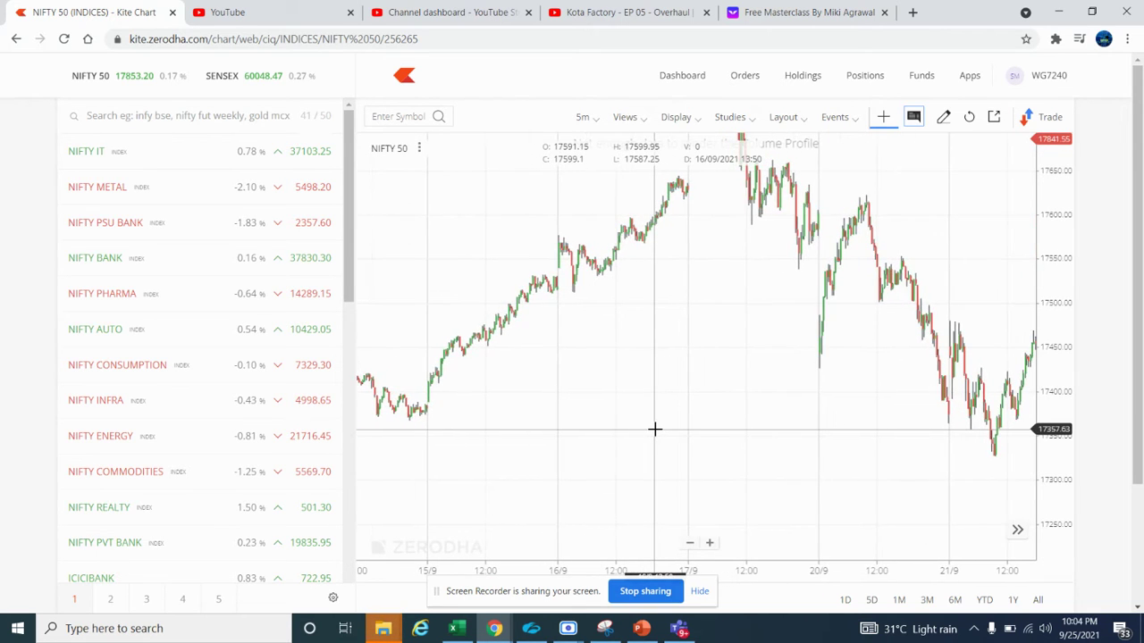
pyautogui.scroll(2, 655, 430)
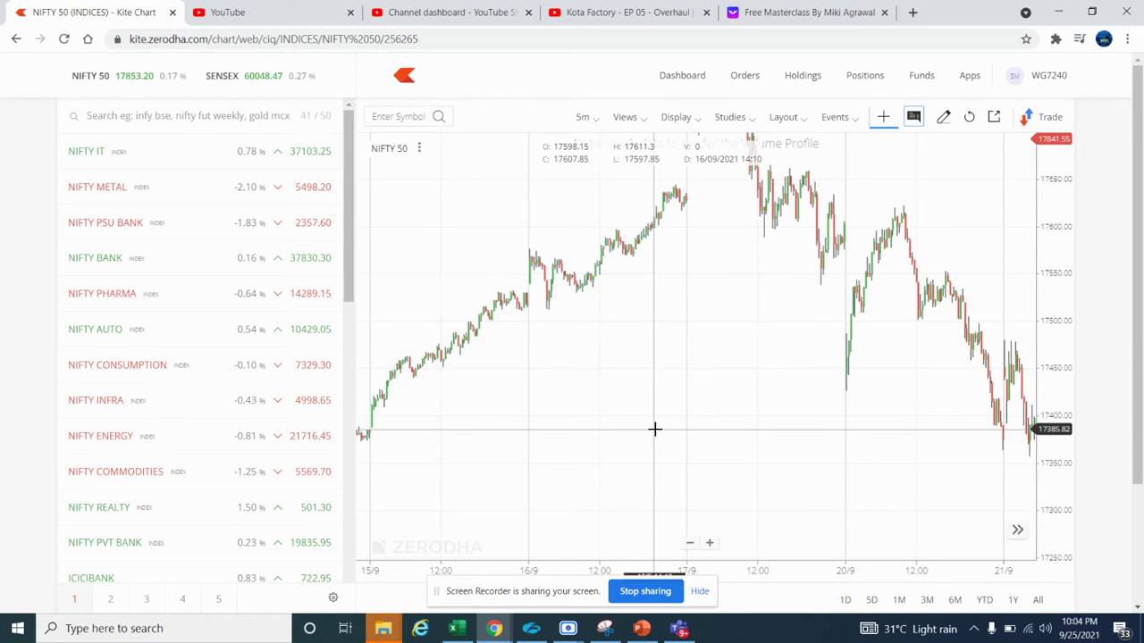
pyautogui.hscroll(-10, 654, 429)
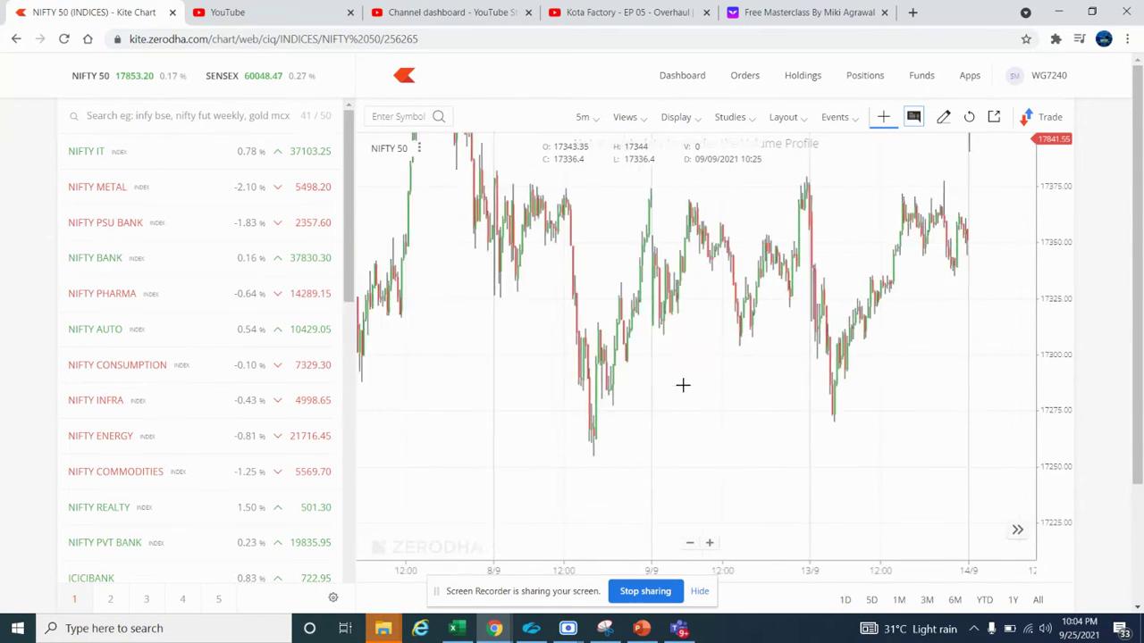
pyautogui.hscroll(10, 683, 385)
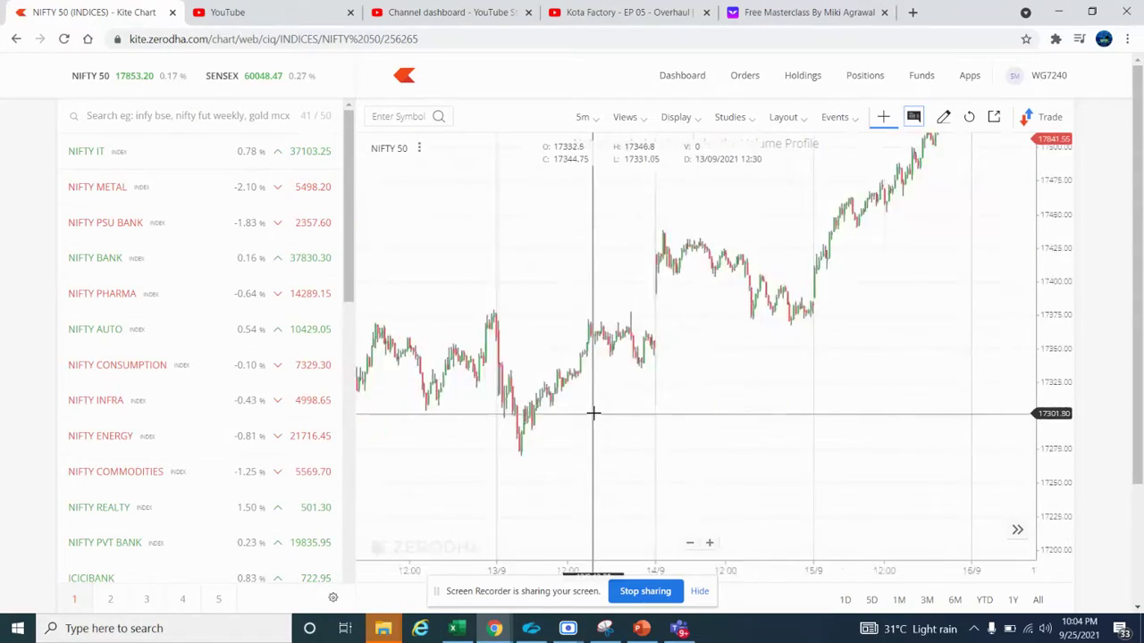
pyautogui.hscroll(-10, 593, 413)
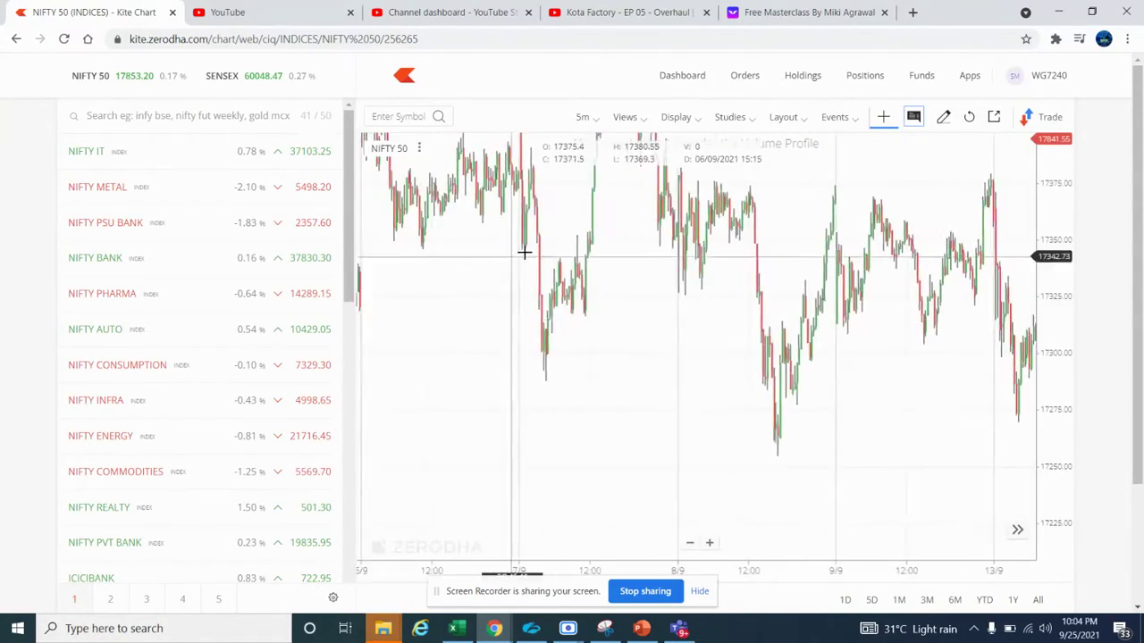
pyautogui.hscroll(-10, 539, 375)
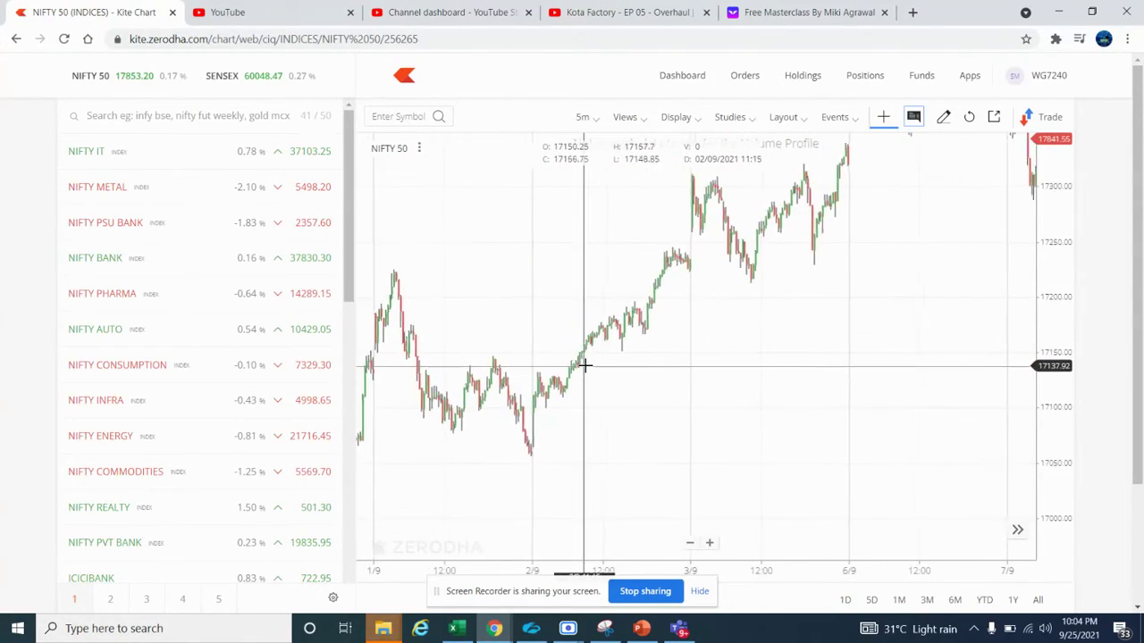
pyautogui.hscroll(-10, 653, 350)
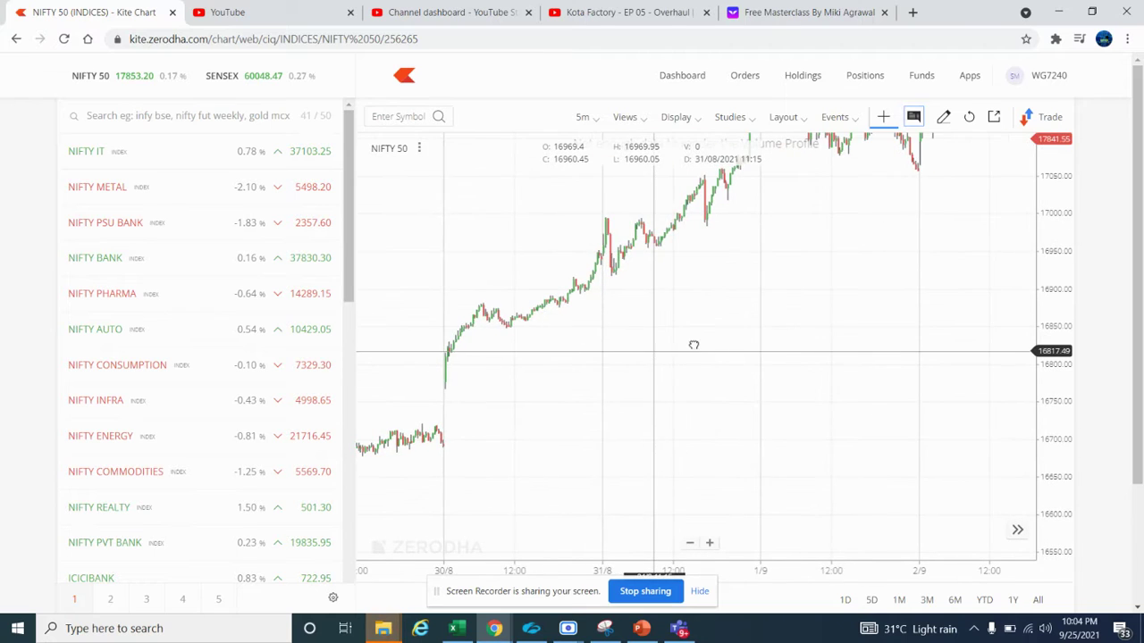
pyautogui.hscroll(-2, 694, 345)
pyautogui.hscroll(-10, 695, 340)
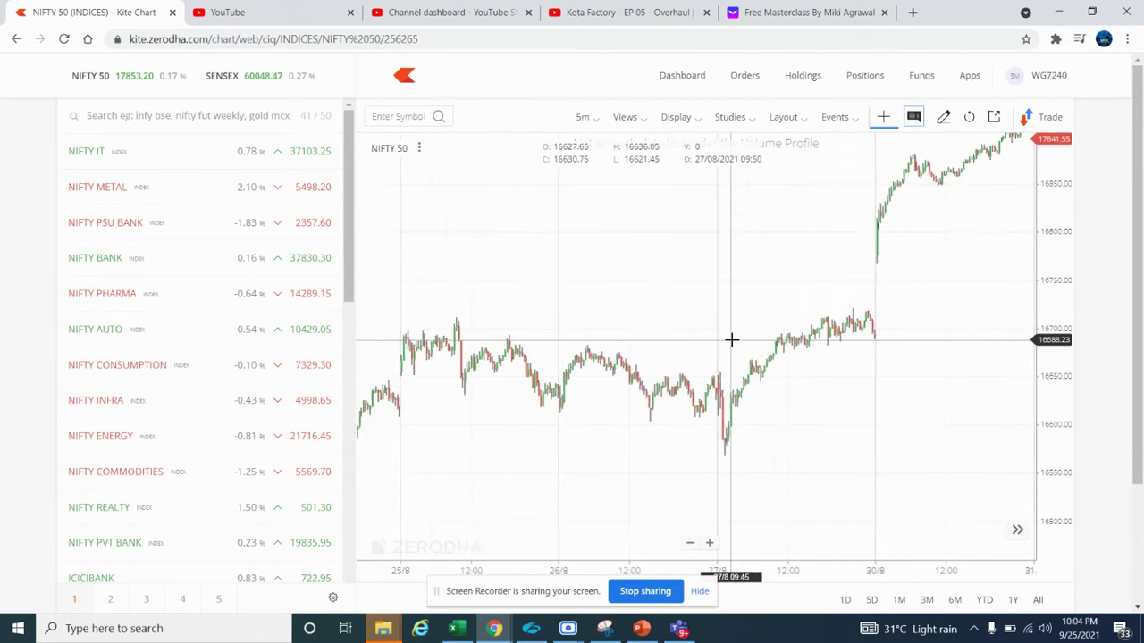
# - Follow the NIFTY 50 price movement forward from late August to 16 September
pyautogui.hscroll(15, 634, 374)
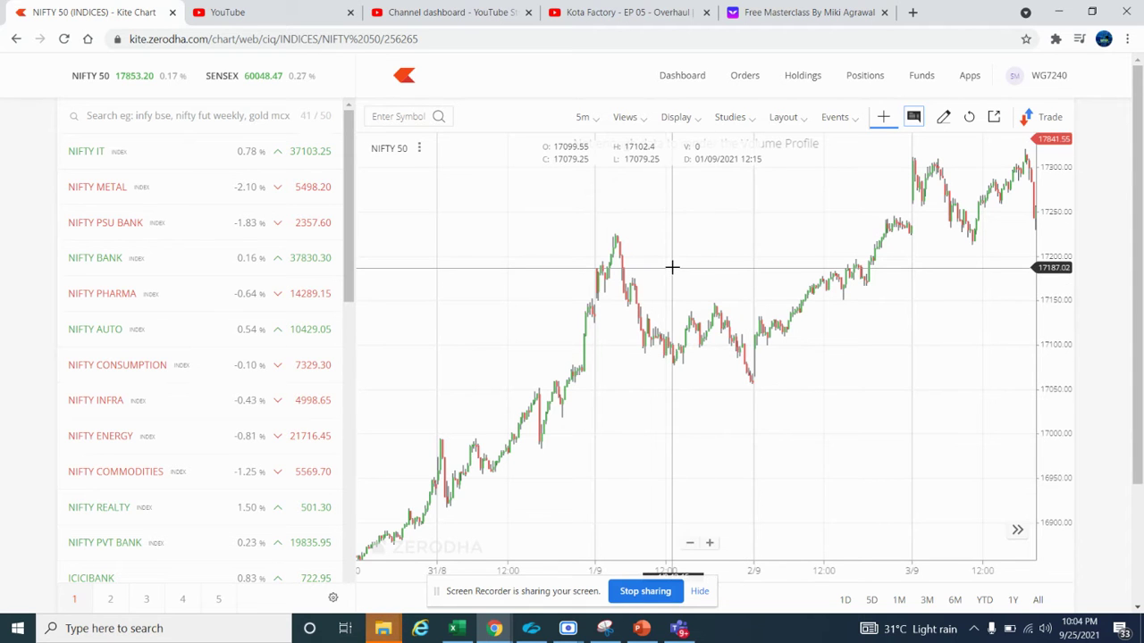
pyautogui.moveTo(863, 301); pyautogui.dragTo(485, 319)
pyautogui.hscroll(5, 648, 314)
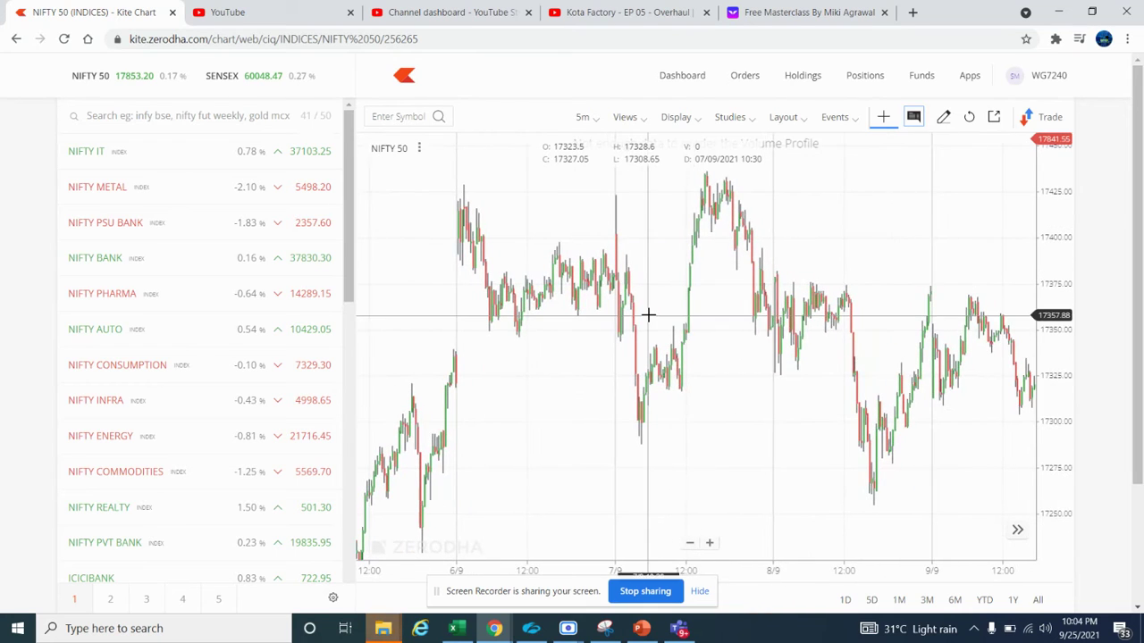
pyautogui.hscroll(5, 781, 378)
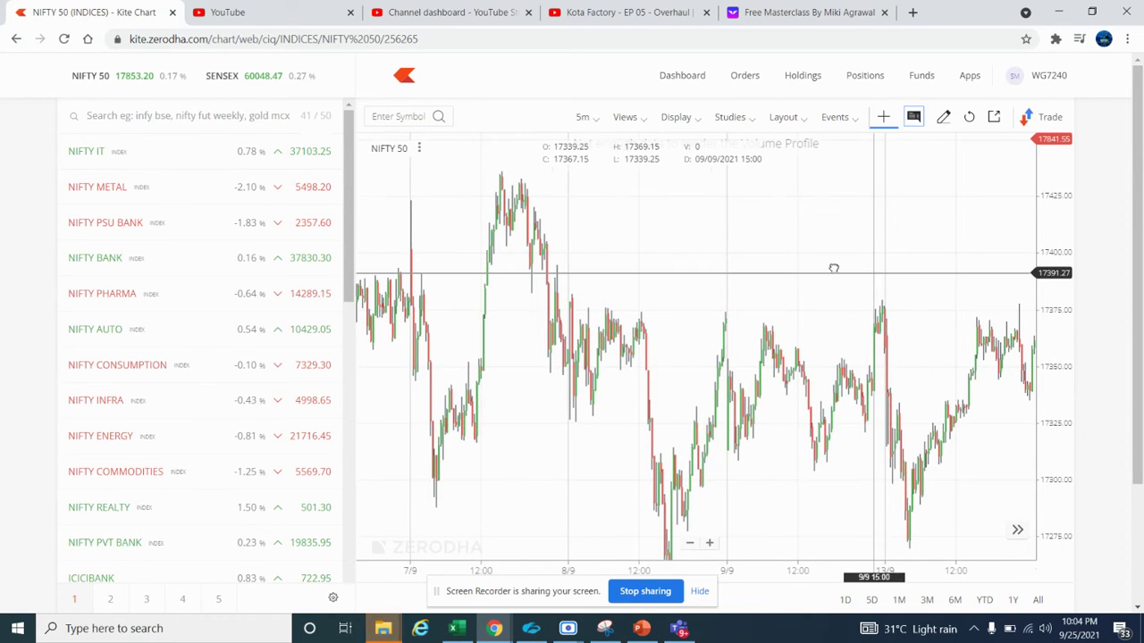
pyautogui.moveTo(832, 268); pyautogui.dragTo(653, 229)
pyautogui.moveTo(957, 288); pyautogui.dragTo(765, 270)
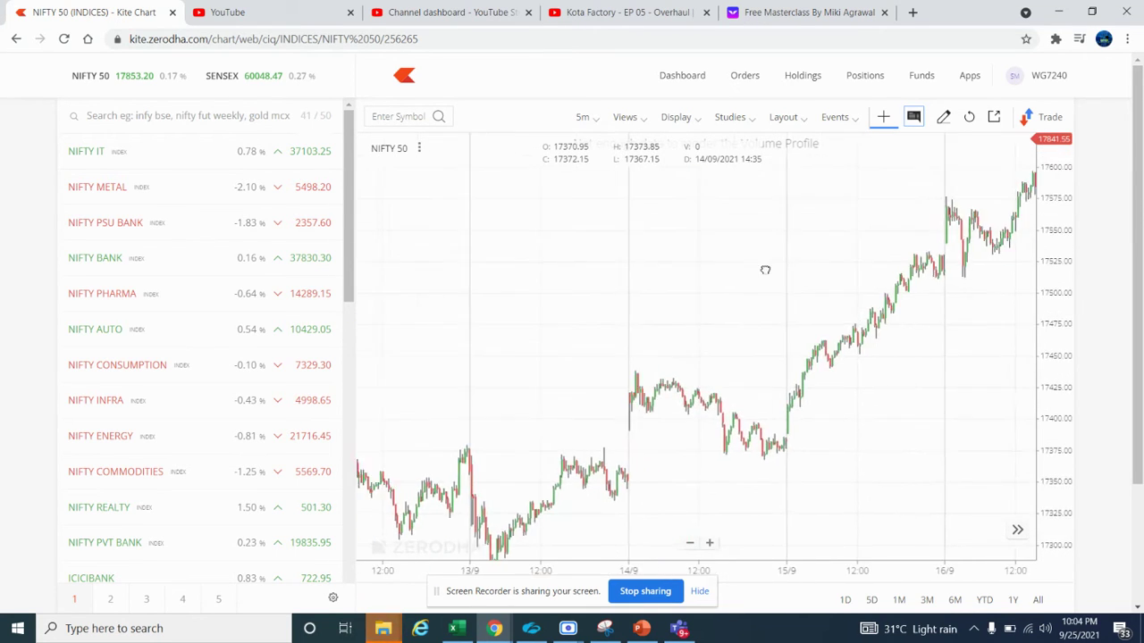
# - Examine older NIFTY 50 price action from early September back through August to 30 July
pyautogui.hscroll(-10, 840, 243)
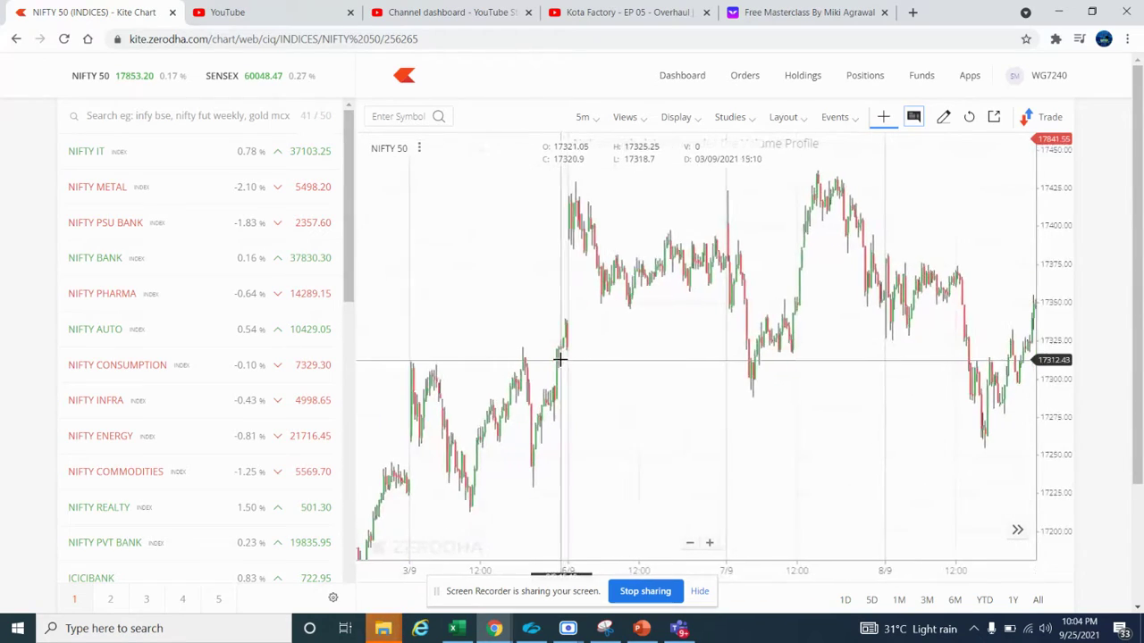
pyautogui.hscroll(-10, 560, 359)
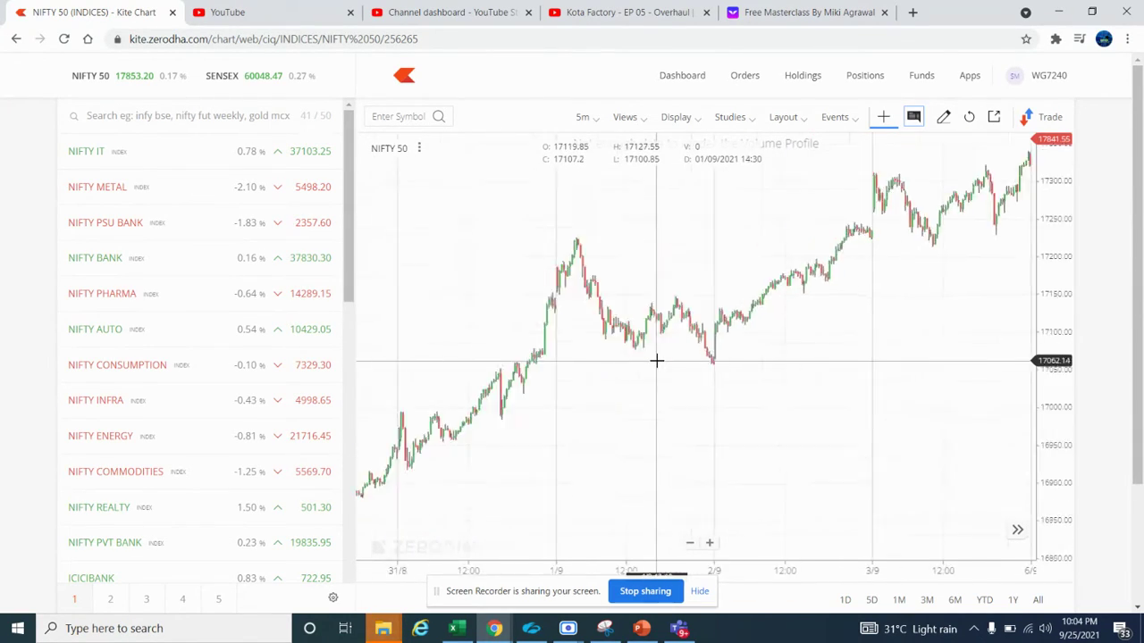
pyautogui.hscroll(-10, 656, 360)
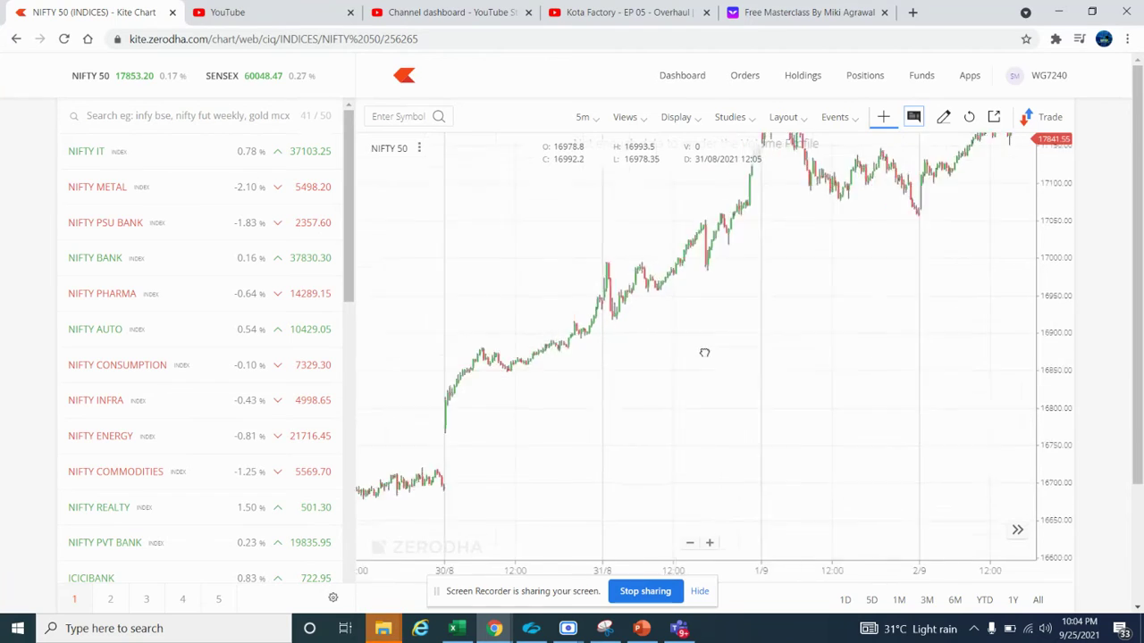
pyautogui.hscroll(-15, 705, 353)
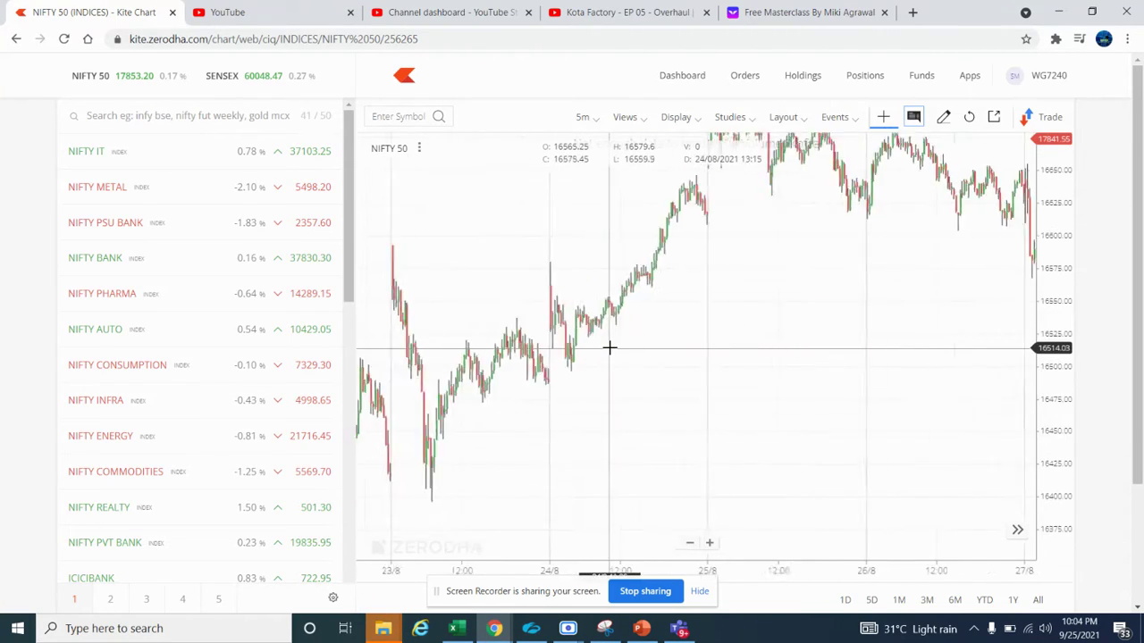
pyautogui.hscroll(-10, 609, 347)
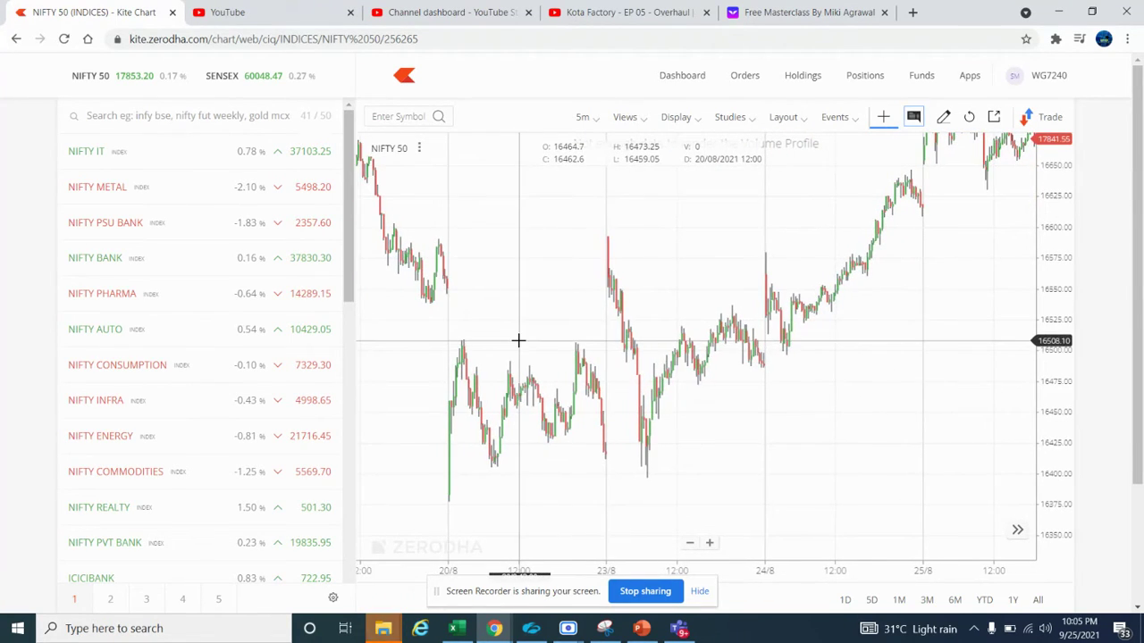
pyautogui.hscroll(-15, 518, 339)
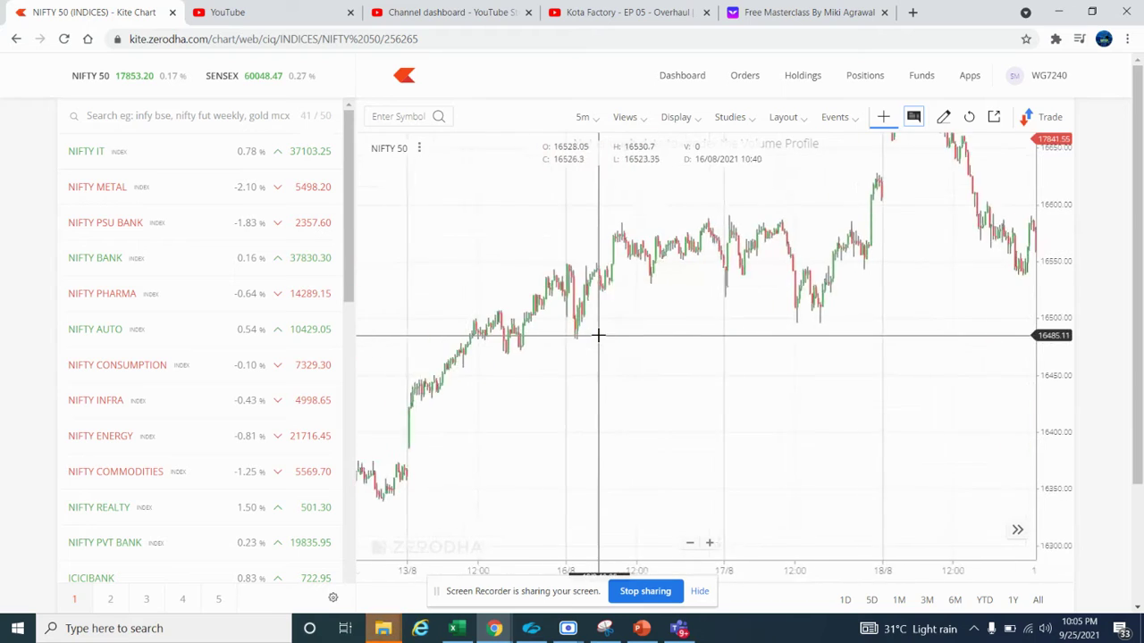
pyautogui.hscroll(-15, 597, 335)
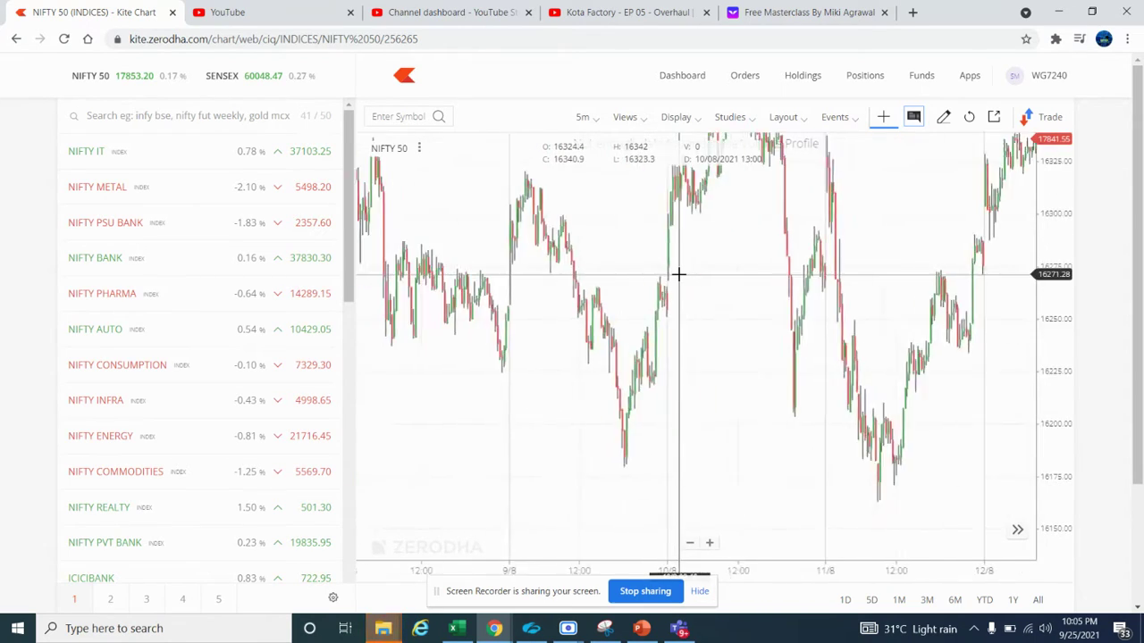
pyautogui.hscroll(-15, 678, 274)
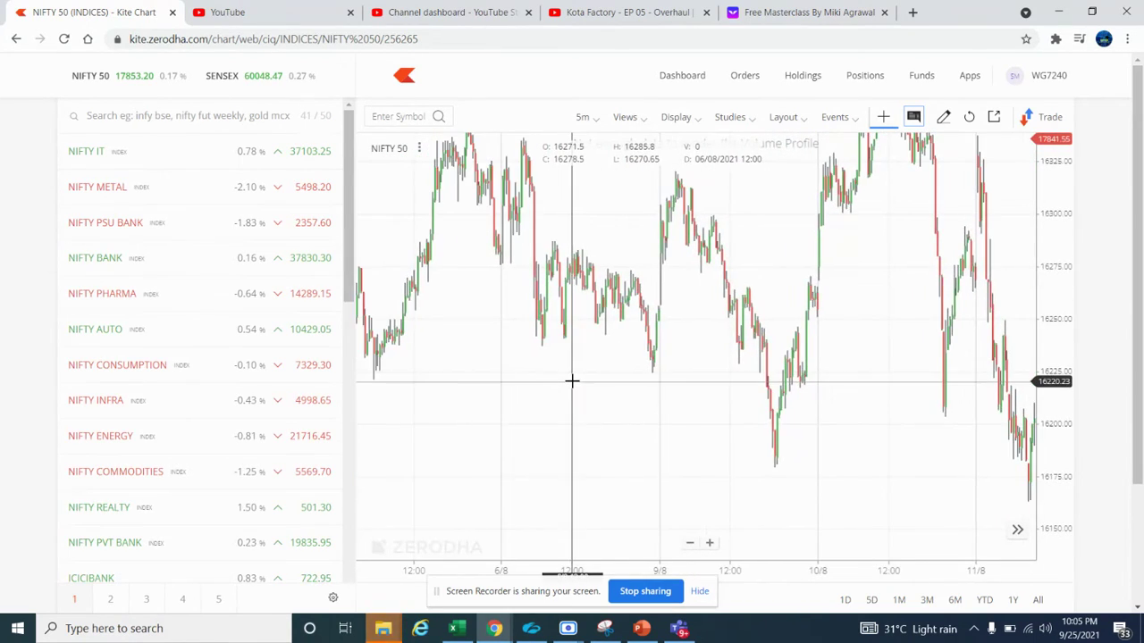
pyautogui.hscroll(-15, 571, 381)
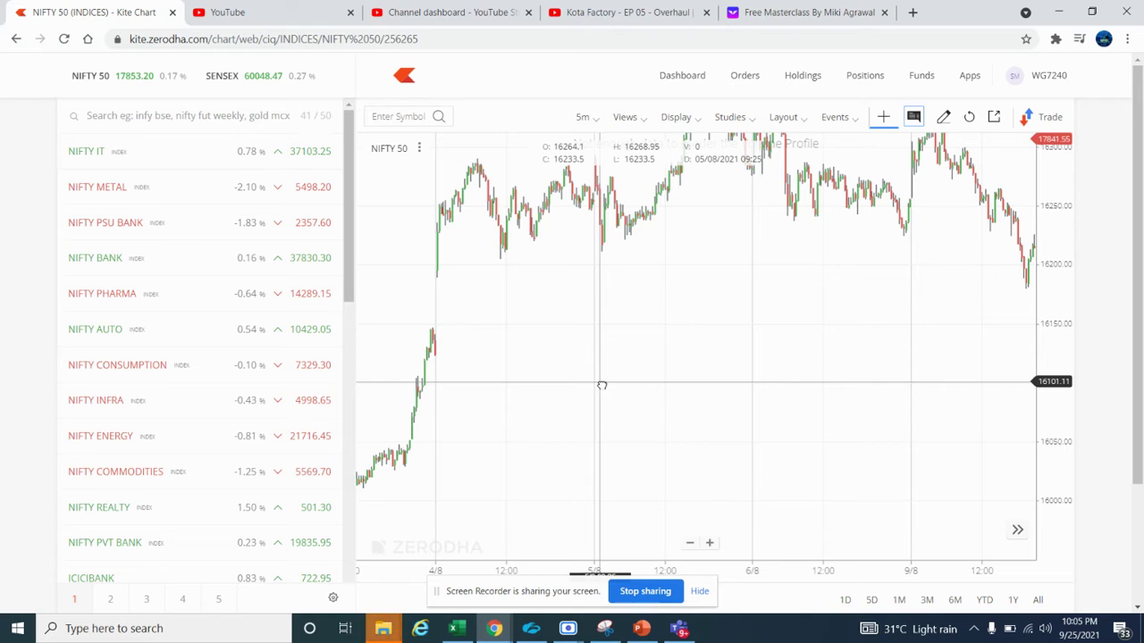
pyautogui.hscroll(-15, 602, 385)
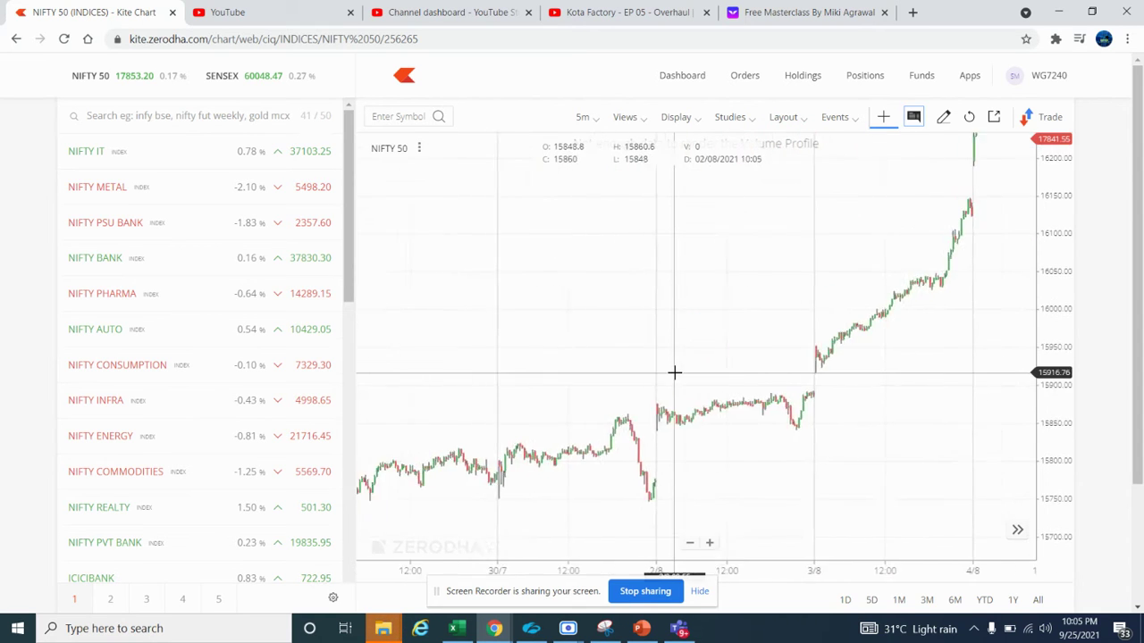
# - Trace the NIFTY 50 price swings forward through August, from 11 August to 31 August
pyautogui.hscroll(20, 767, 331)
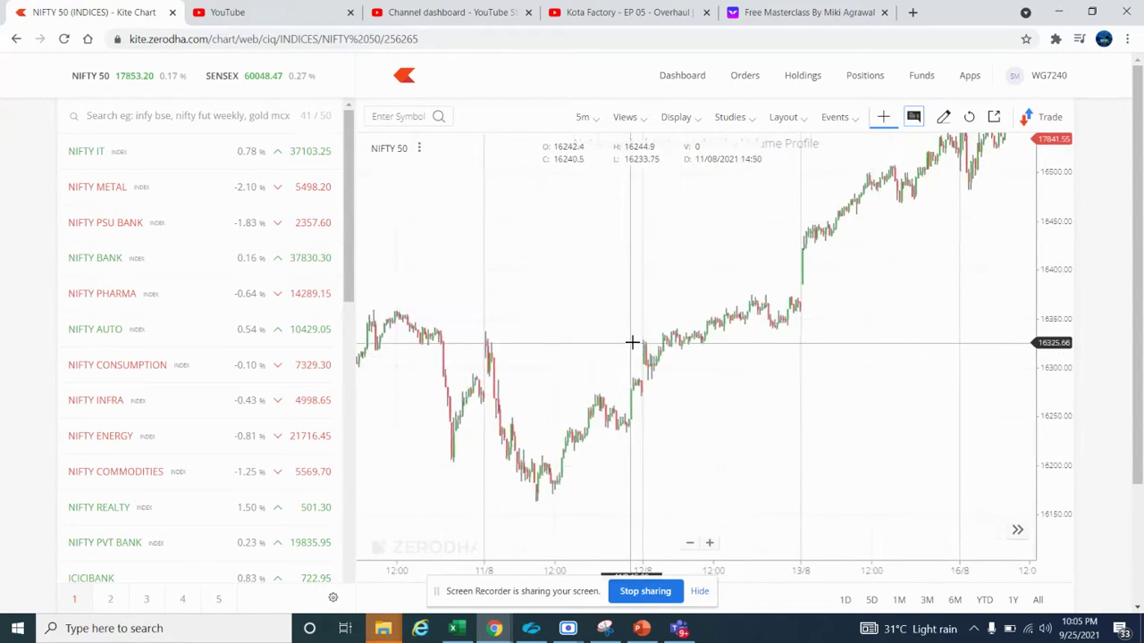
pyautogui.hscroll(15, 763, 304)
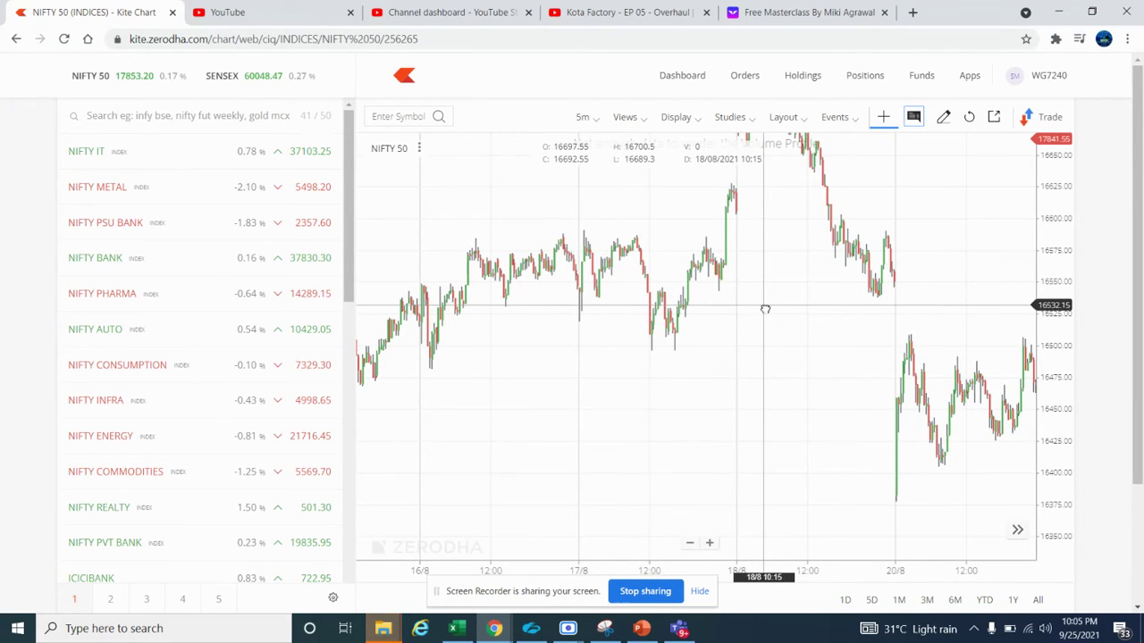
pyautogui.hscroll(15, 735, 308)
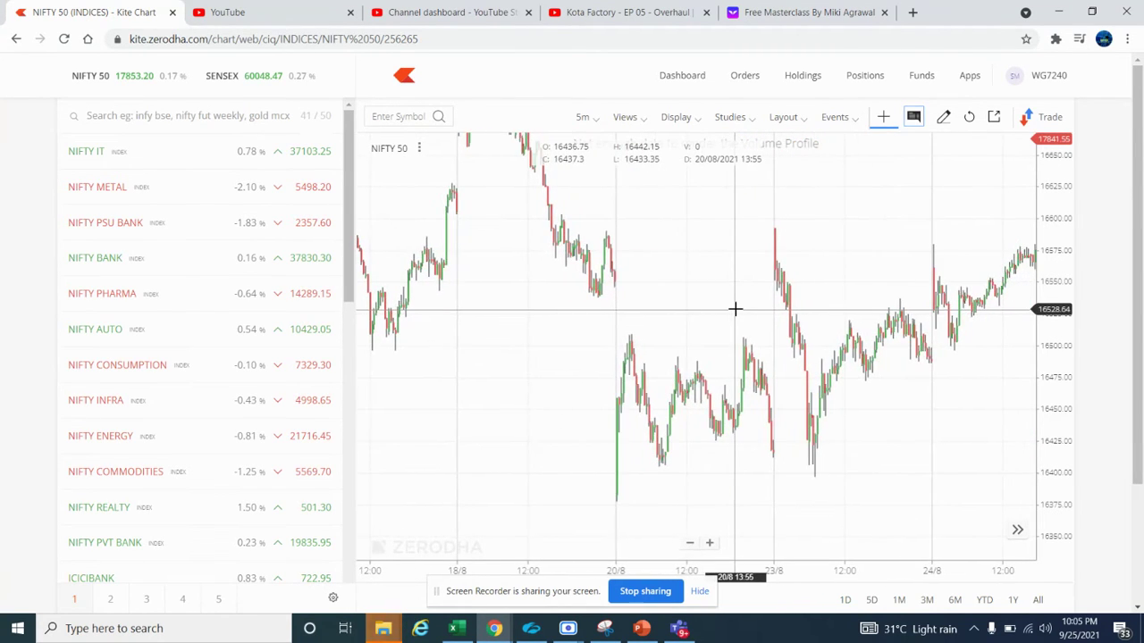
pyautogui.hscroll(1, 735, 308)
pyautogui.hscroll(20, 735, 309)
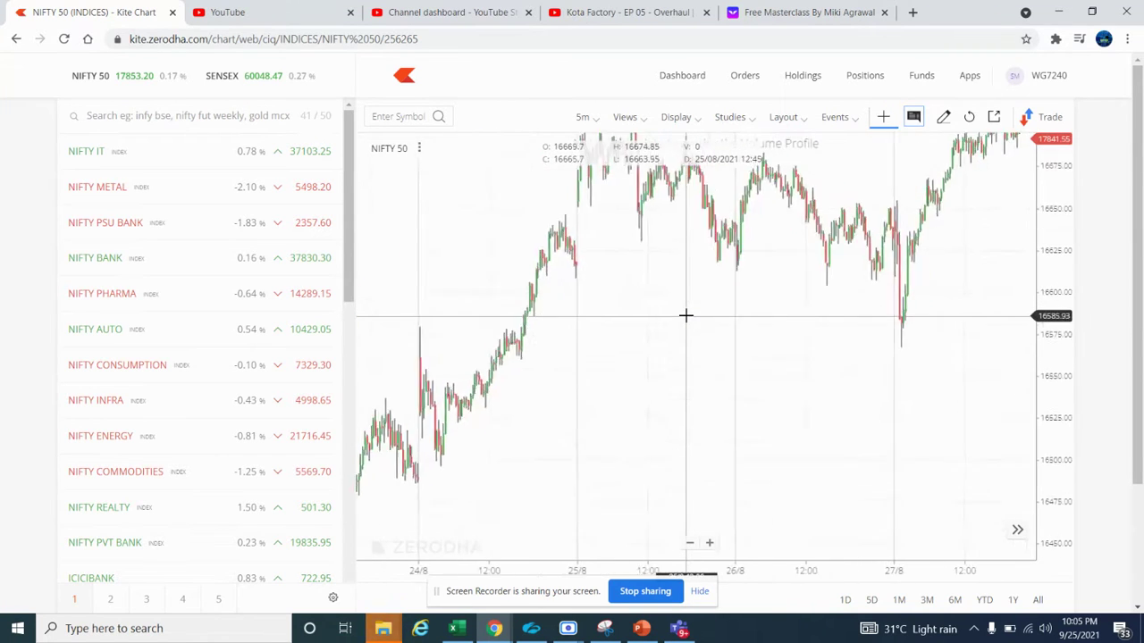
pyautogui.hscroll(15, 685, 314)
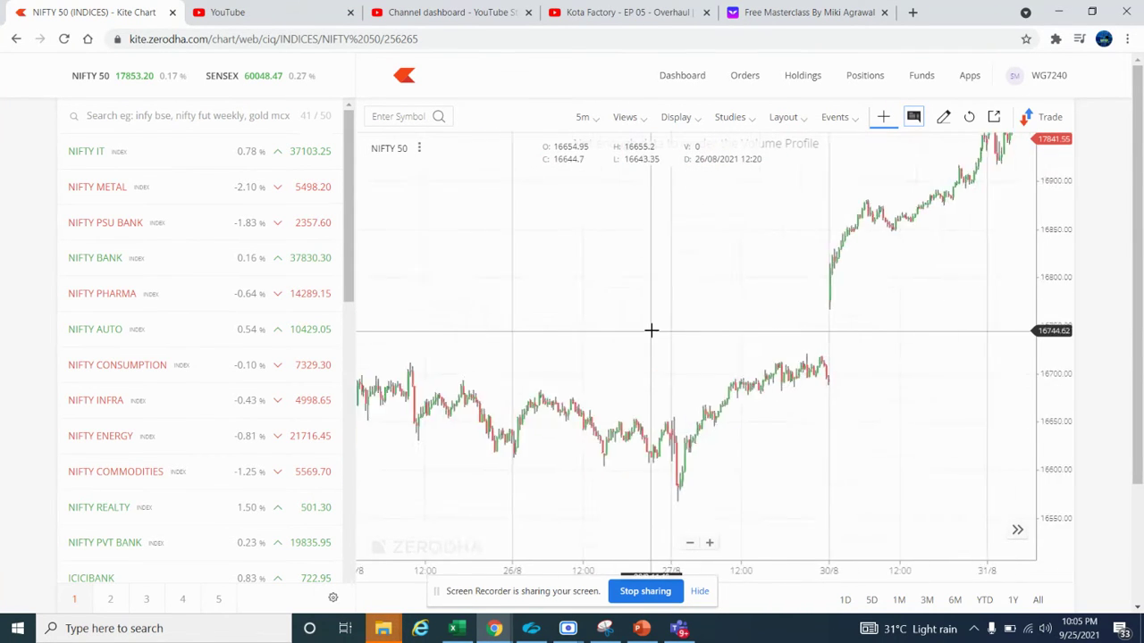
# - Follow the NIFTY 50 price swings forward from late August to 13 September, returning to the early September sessions
pyautogui.hscroll(18, 651, 330)
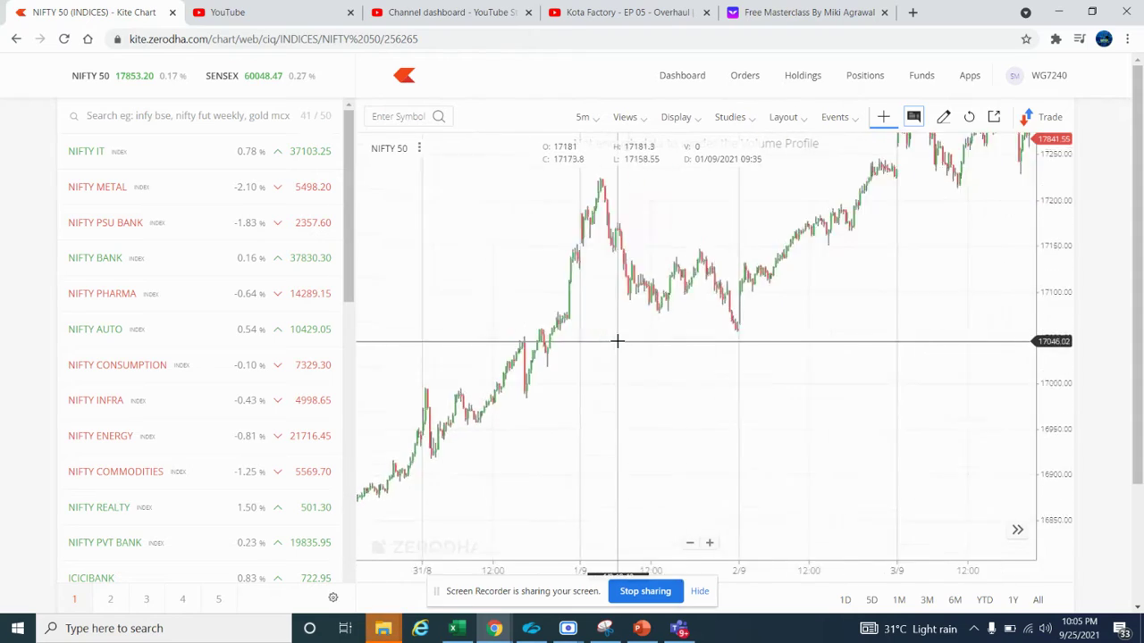
pyautogui.hscroll(20, 590, 343)
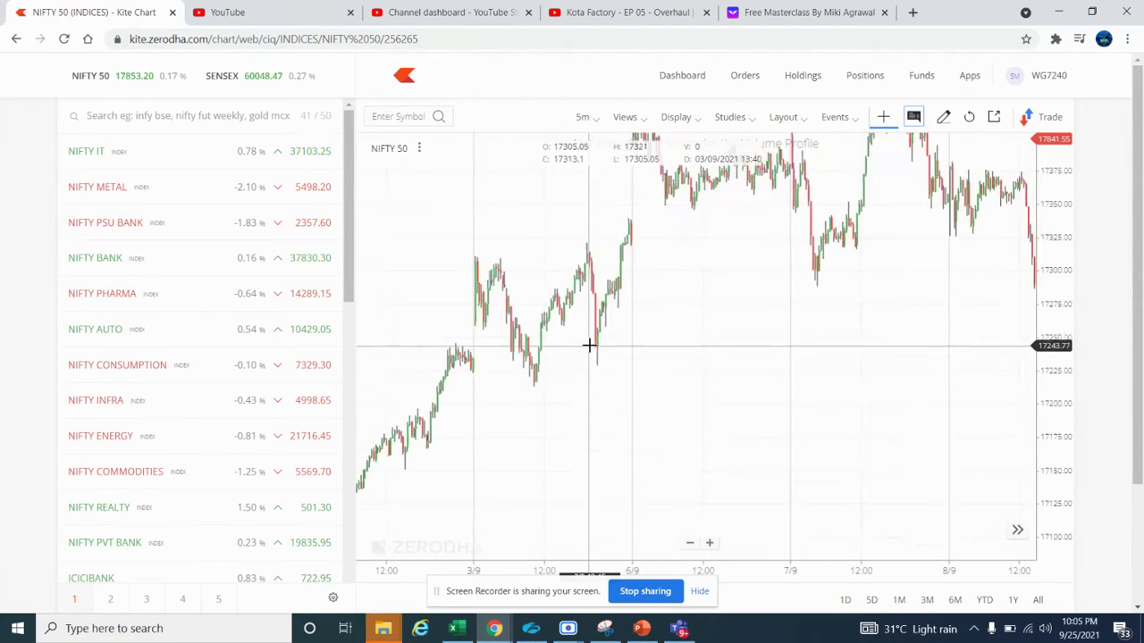
pyautogui.hscroll(20, 590, 345)
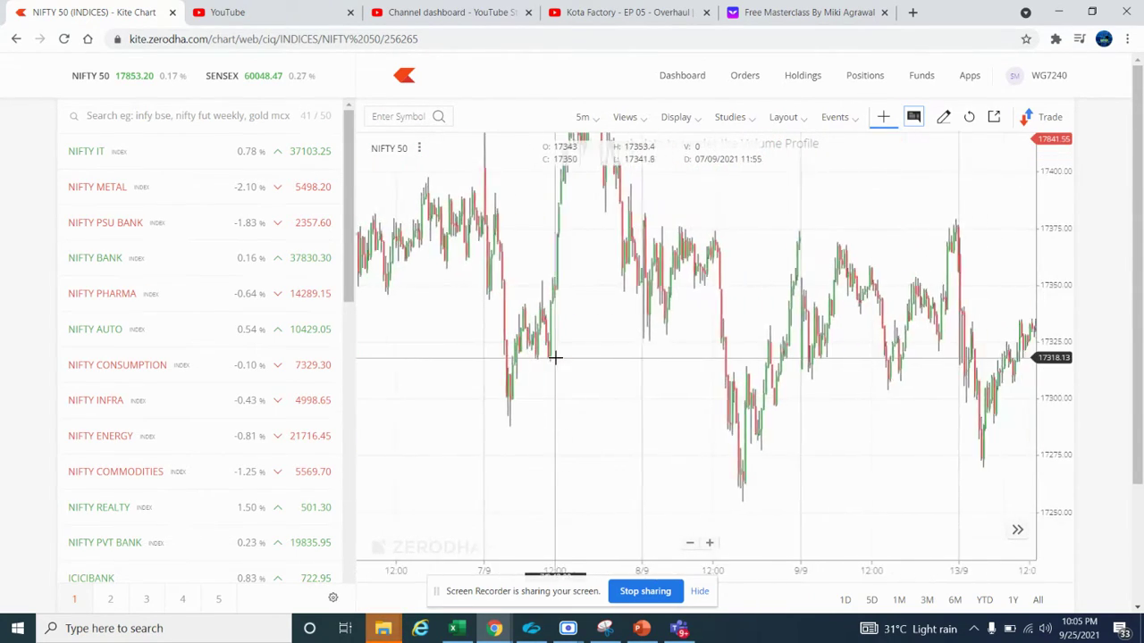
pyautogui.hscroll(-15, 593, 347)
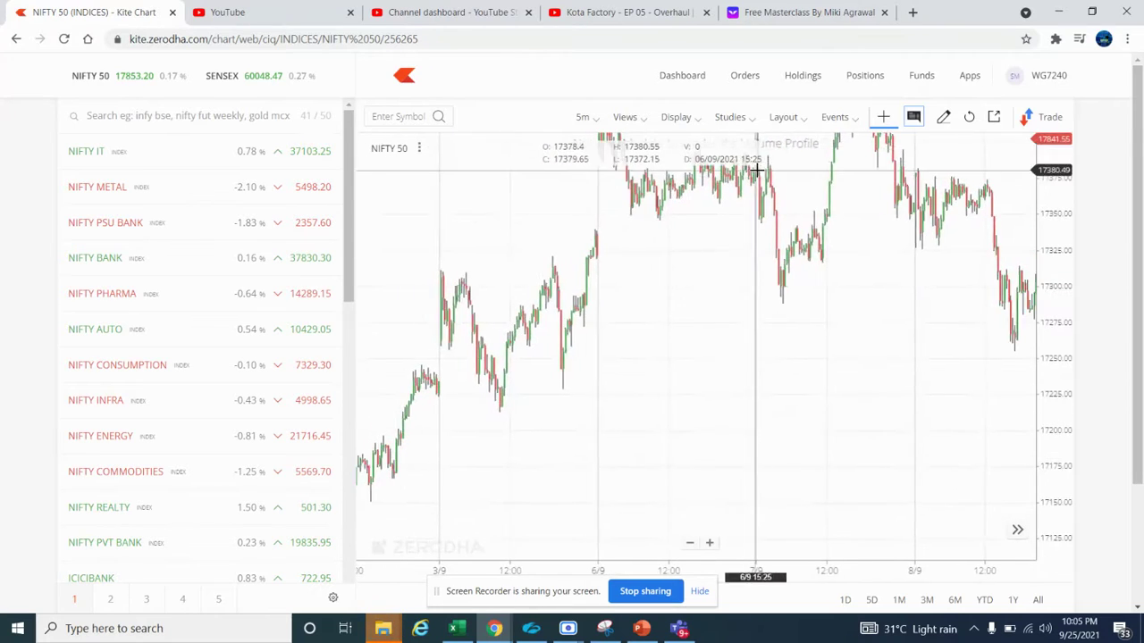
# - Add a simple Moving Average study with a period of 200 to the NIFTY 50 chart
pyautogui.click(742, 120)
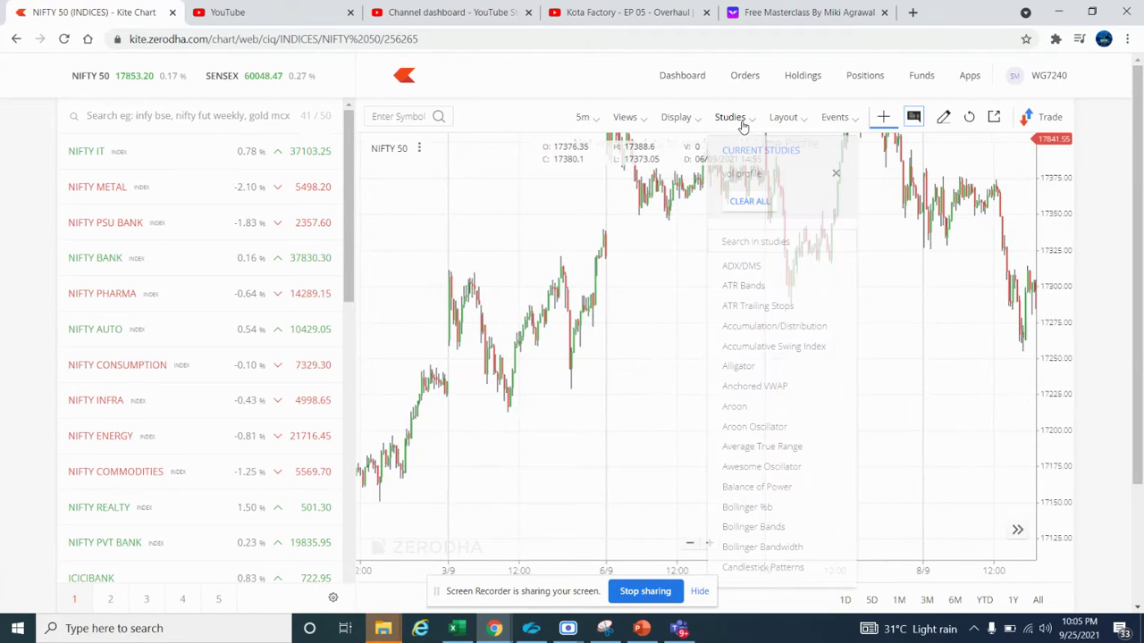
pyautogui.click(745, 246)
pyautogui.write('movi')
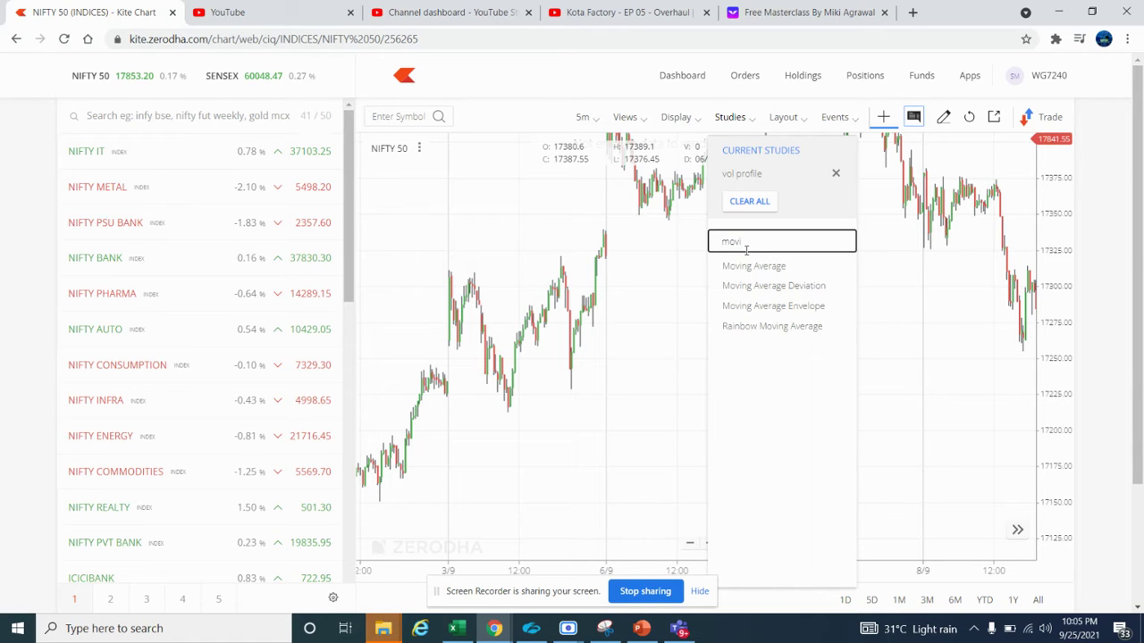
pyautogui.click(744, 270)
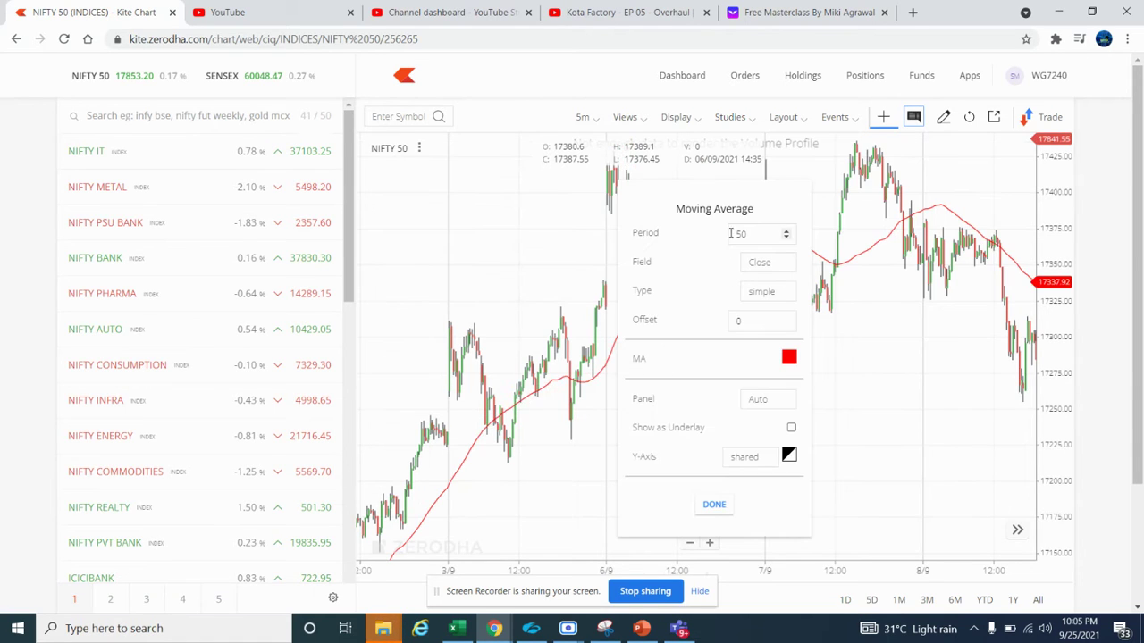
pyautogui.doubleClick(755, 238)
pyautogui.click(715, 506)
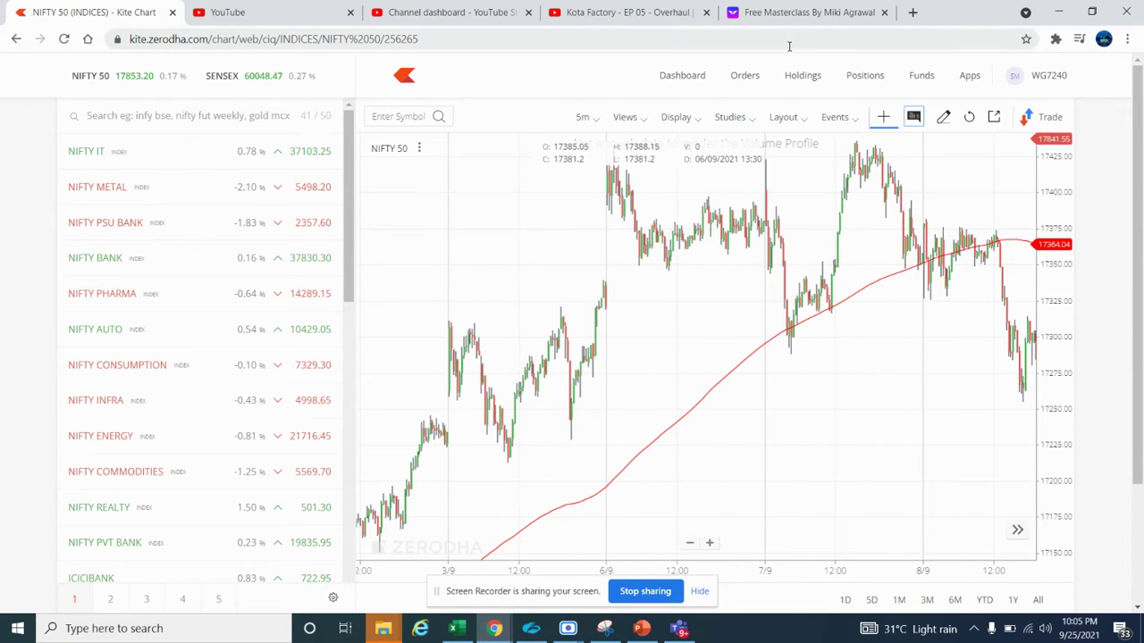
# - Add a second simple Moving Average study with a period of 20 and a dark green line
pyautogui.click(746, 129)
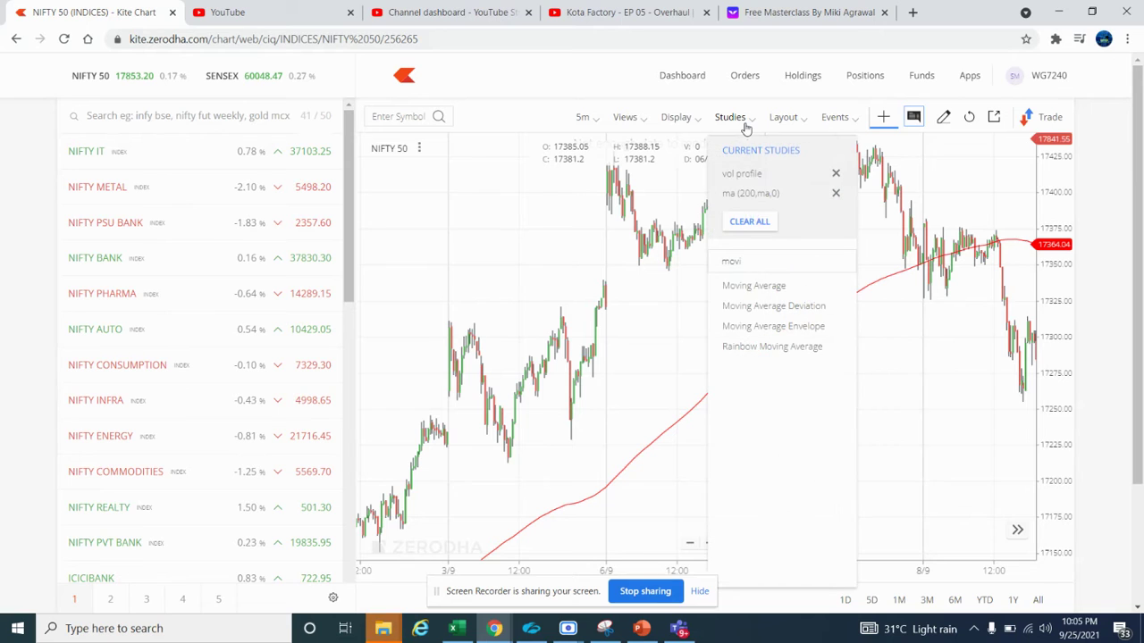
pyautogui.click(753, 286)
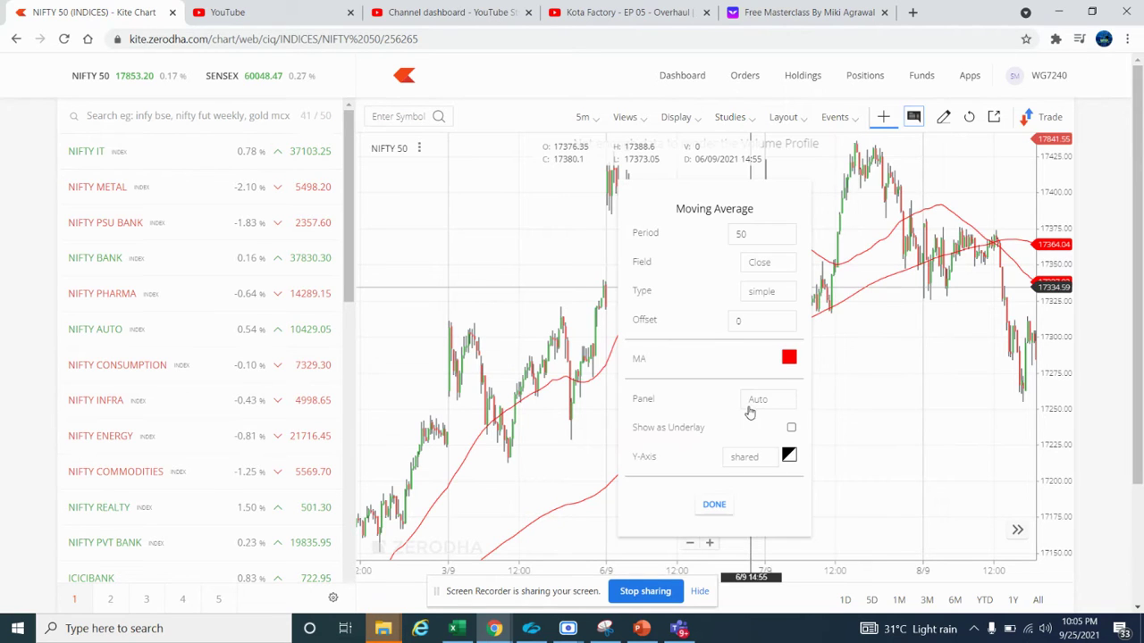
pyautogui.click(789, 358)
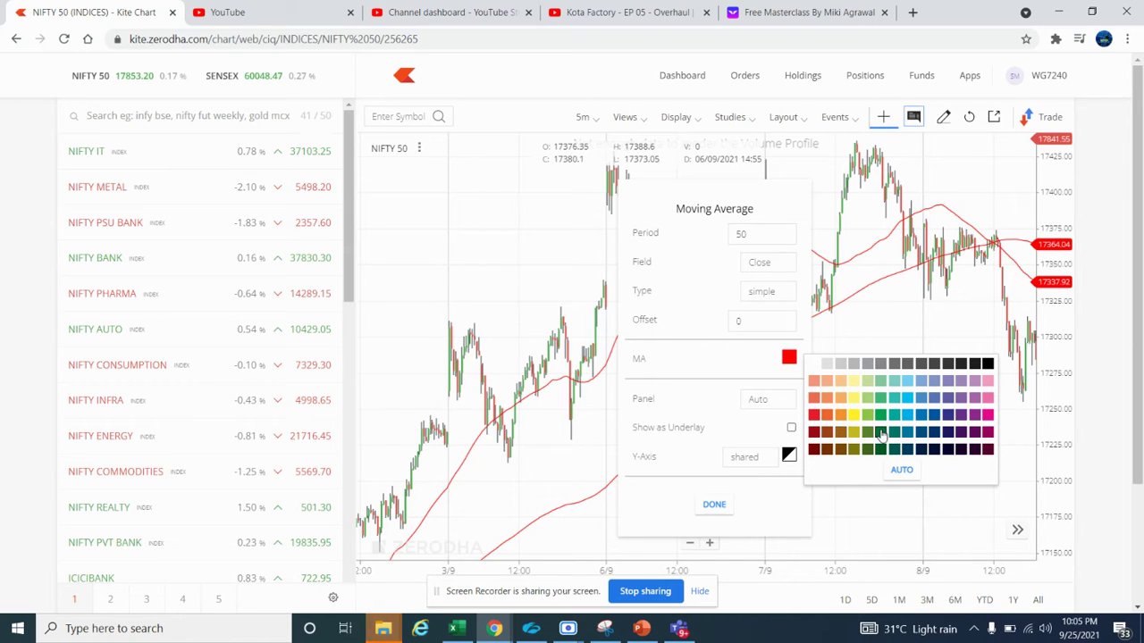
pyautogui.click(881, 434)
pyautogui.click(757, 236)
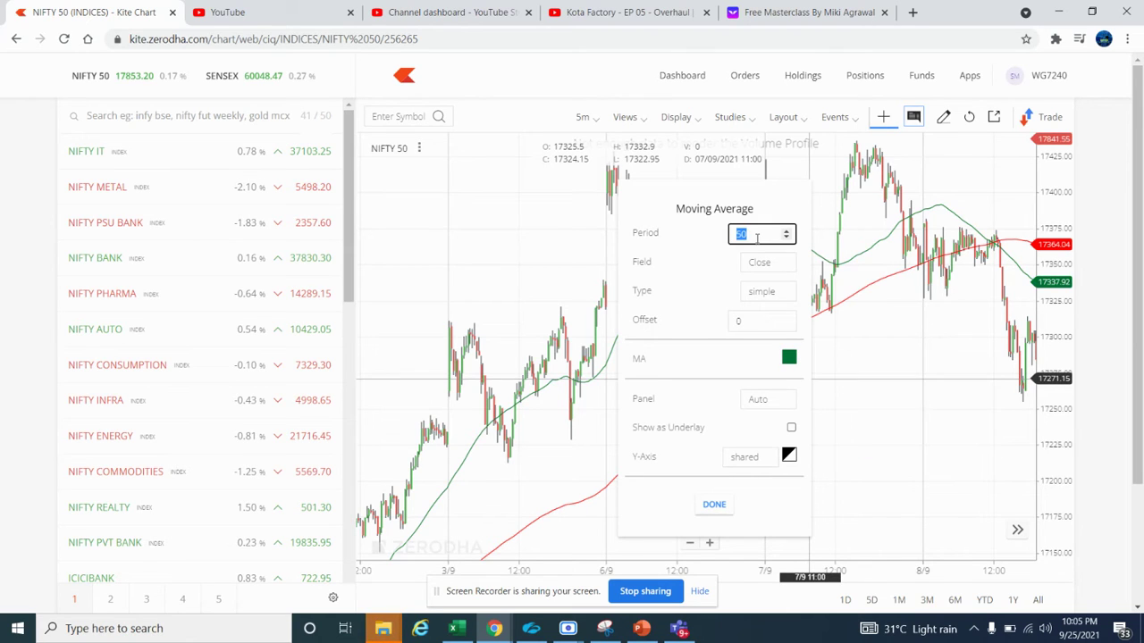
pyautogui.write('20')
pyautogui.click(707, 506)
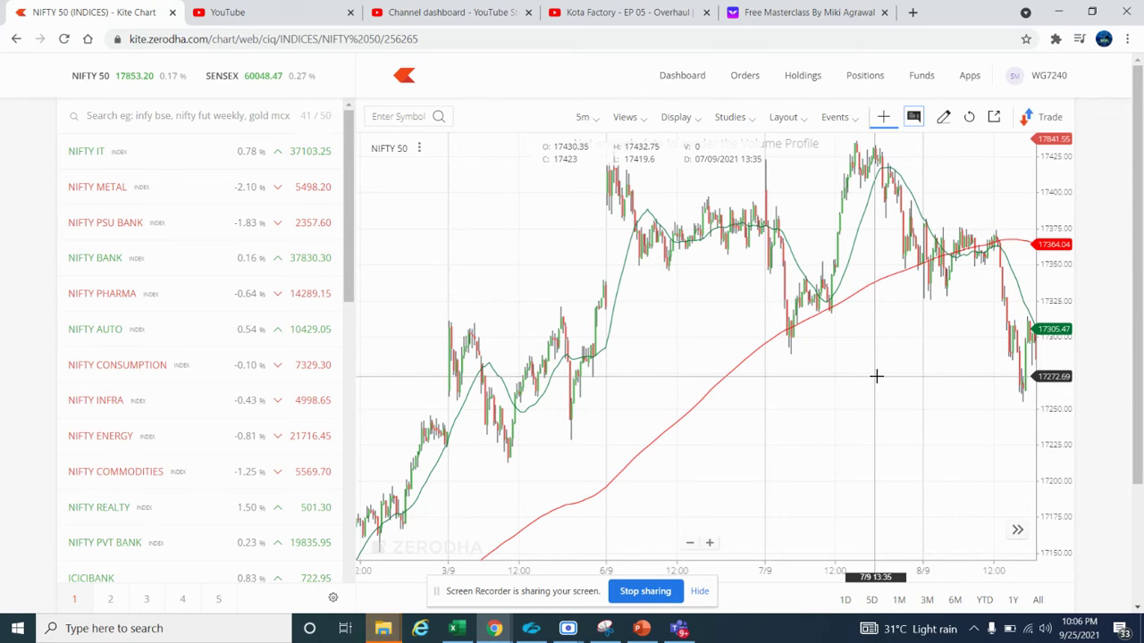
# - Examine how NIFTY 50 prices move against the two moving averages, going back from early September to mid-August
pyautogui.hscroll(-5, 679, 349)
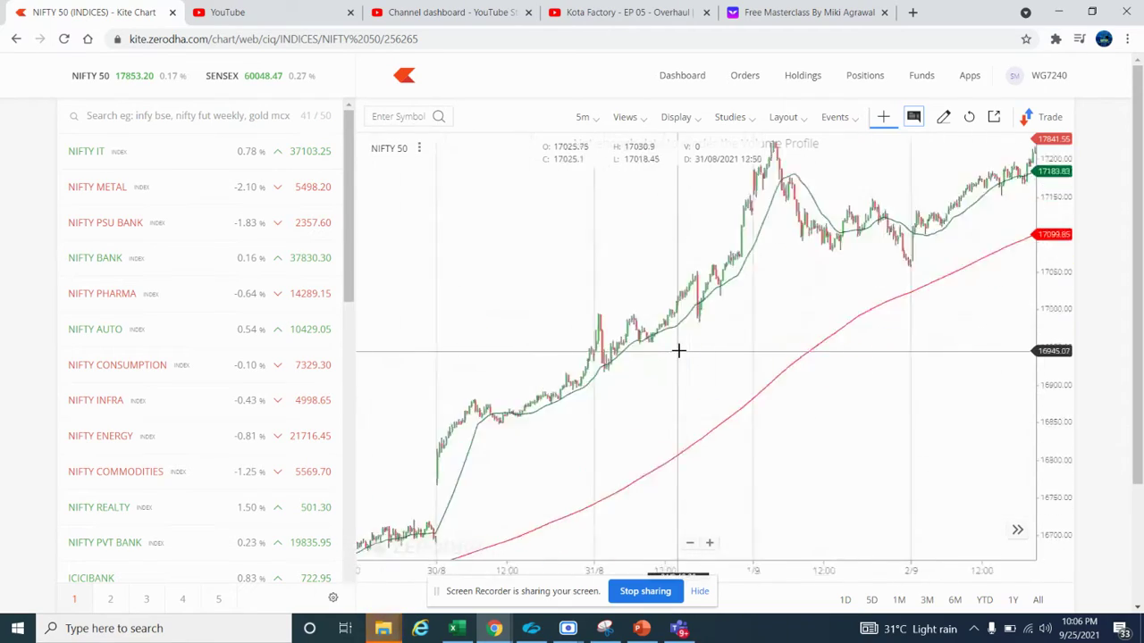
pyautogui.hscroll(-8, 679, 349)
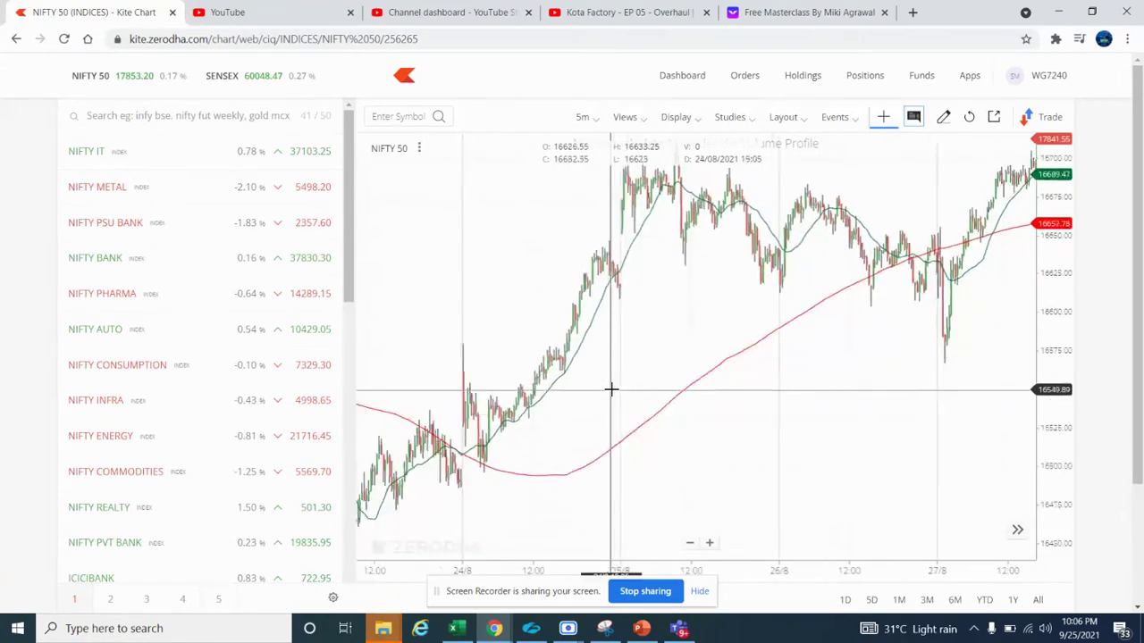
pyautogui.hscroll(-6, 611, 389)
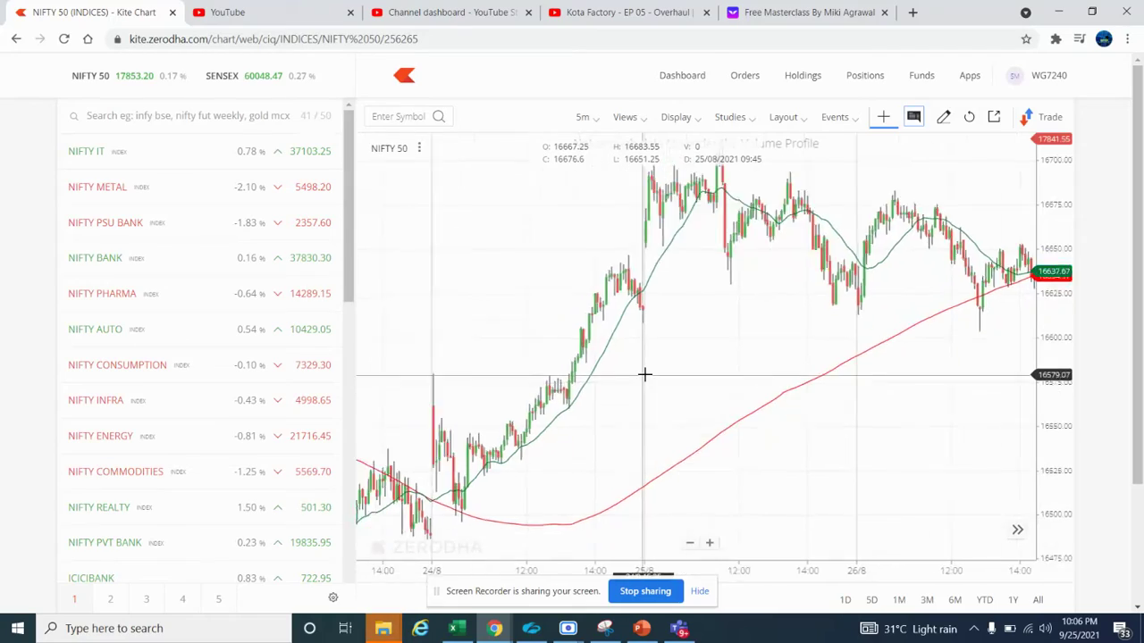
pyautogui.hscroll(-8, 644, 374)
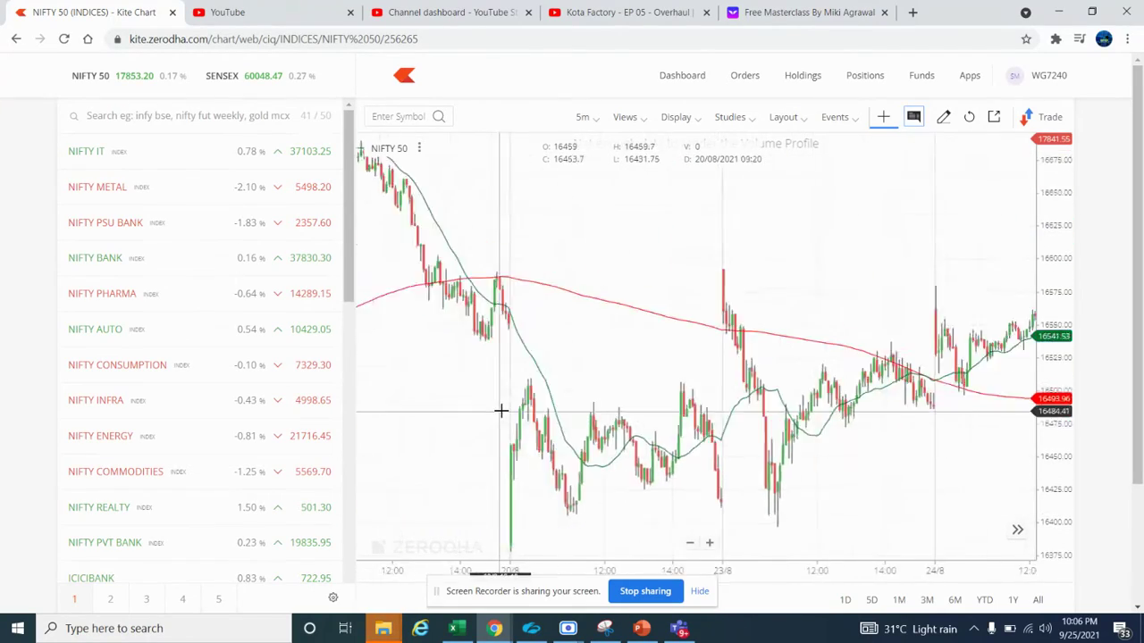
pyautogui.hscroll(-10, 502, 410)
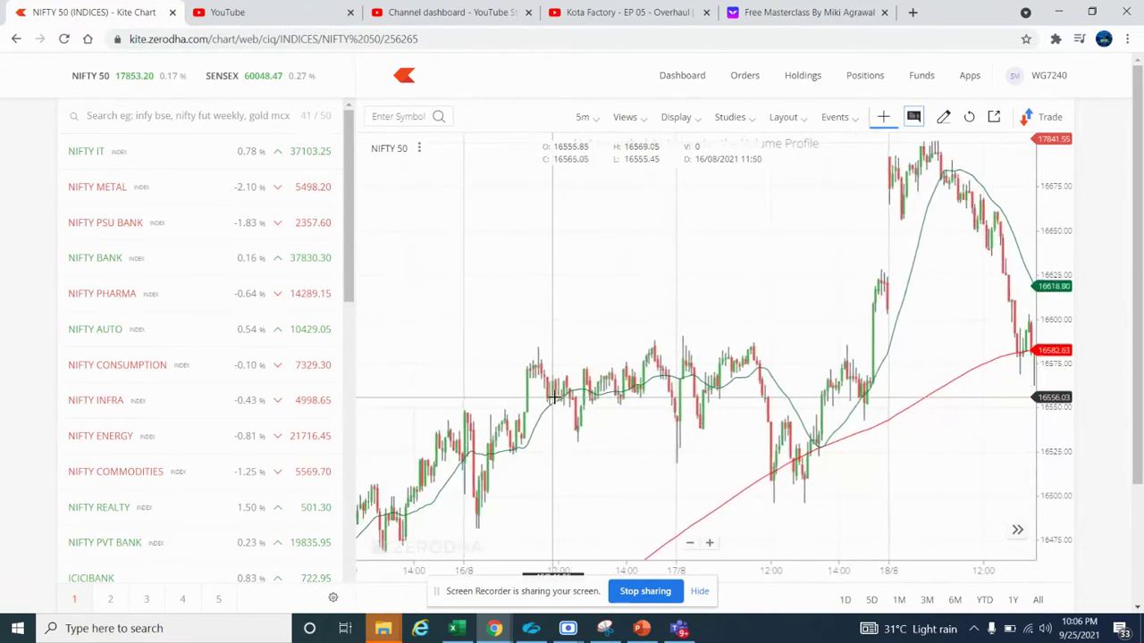
pyautogui.hscroll(-4, 554, 398)
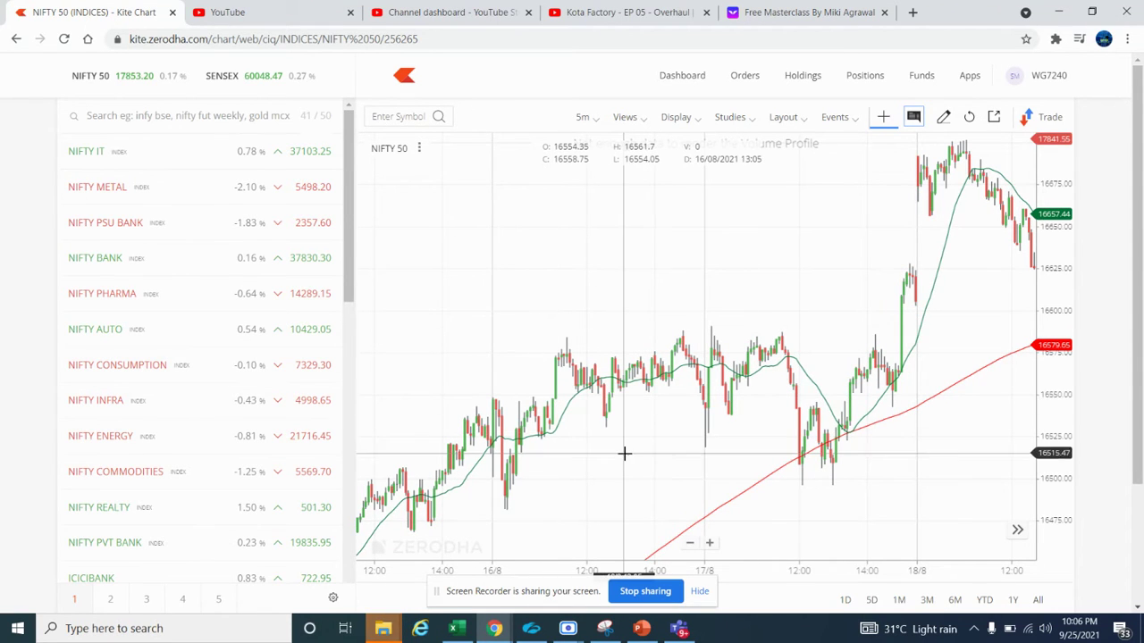
pyautogui.moveTo(626, 455); pyautogui.dragTo(705, 386)
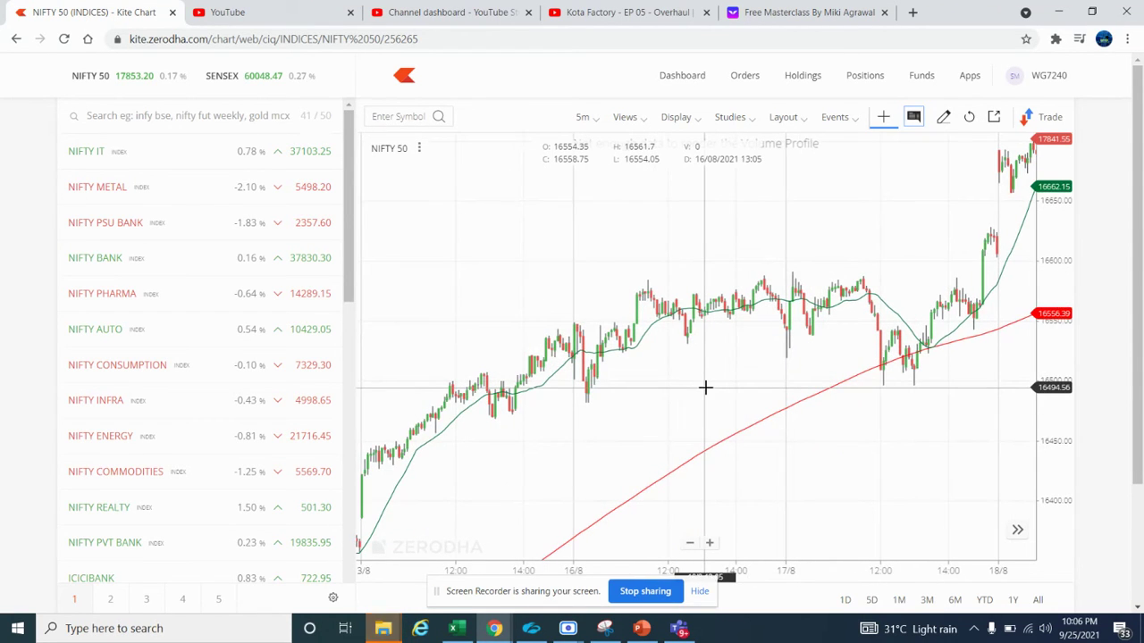
# - Switch to PowerPoint, add a new slide after the price-level diagram and title it "Setup"
pyautogui.click(641, 629)
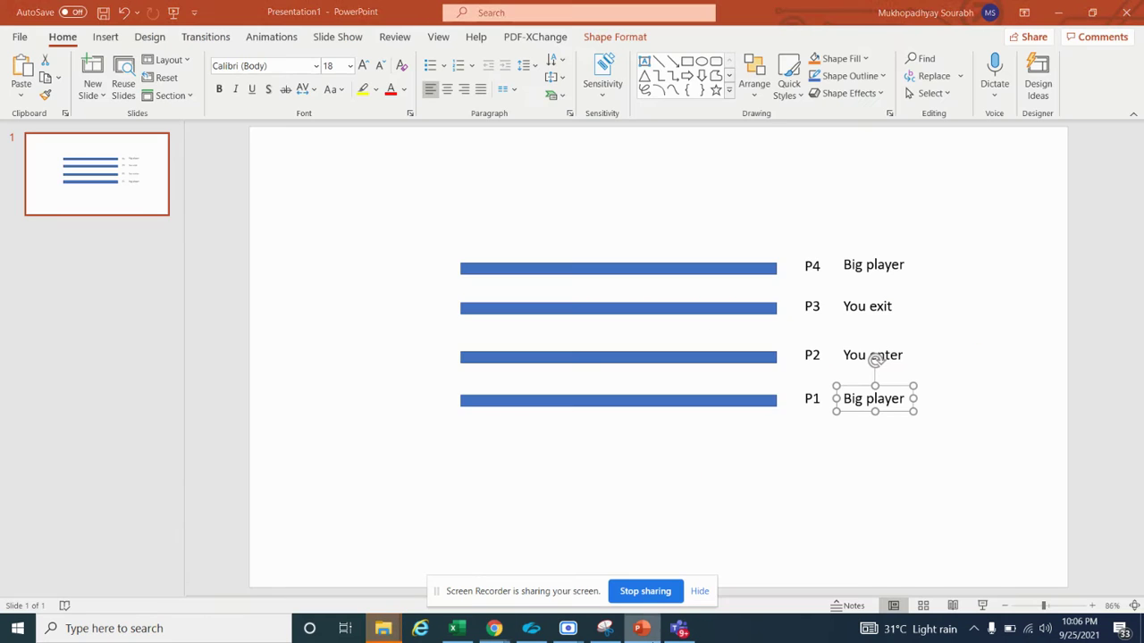
pyautogui.click(124, 178)
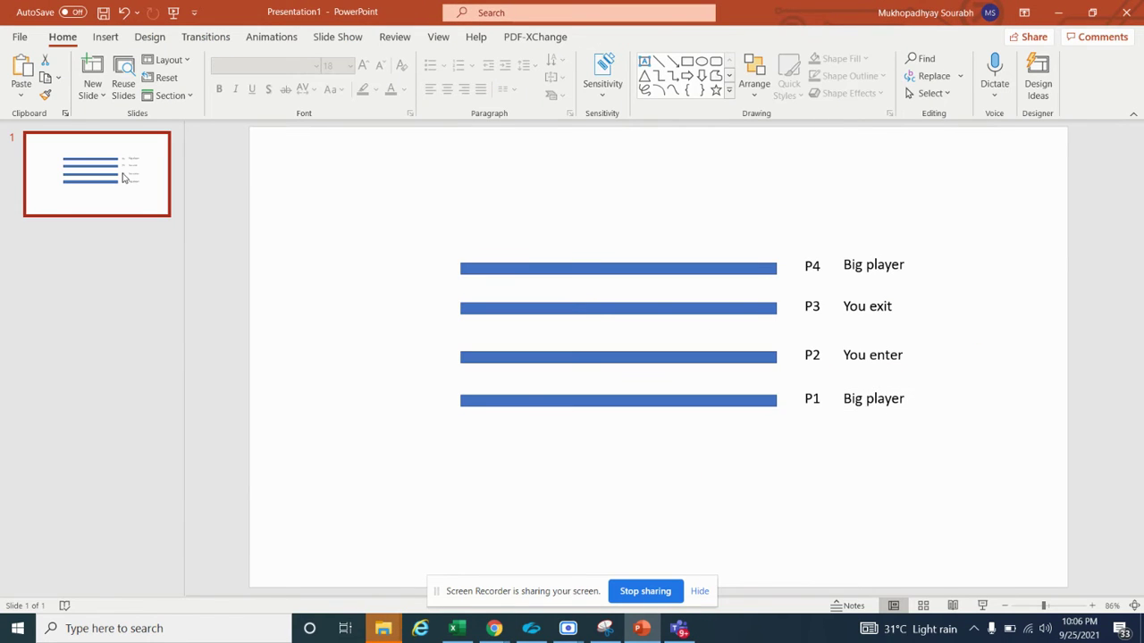
pyautogui.press('Return')
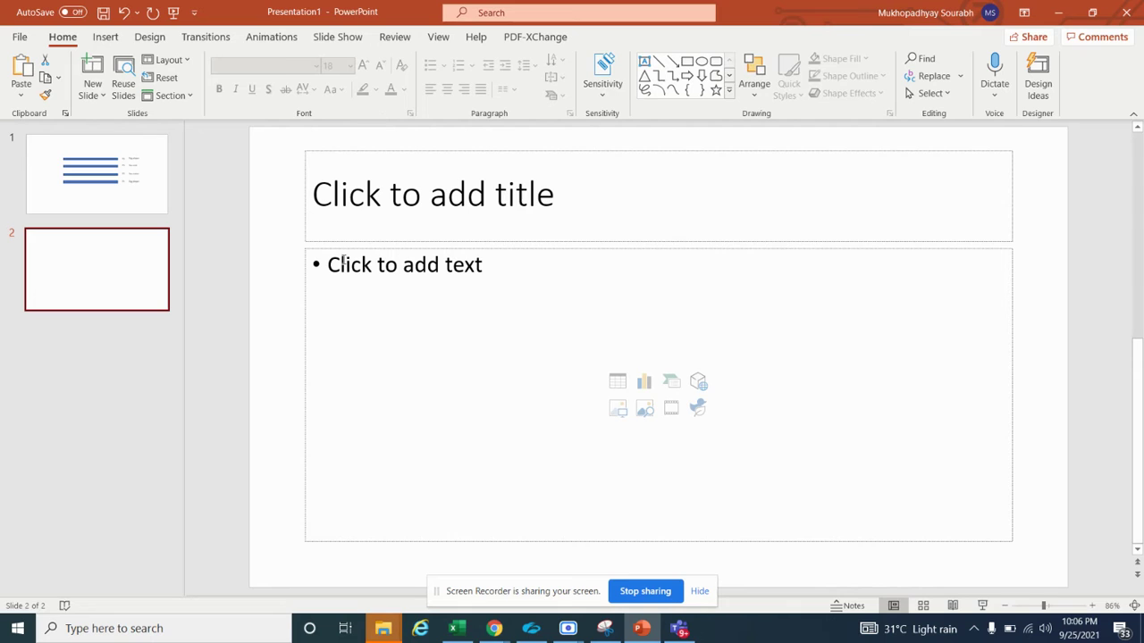
pyautogui.click(348, 235)
pyautogui.write('S')
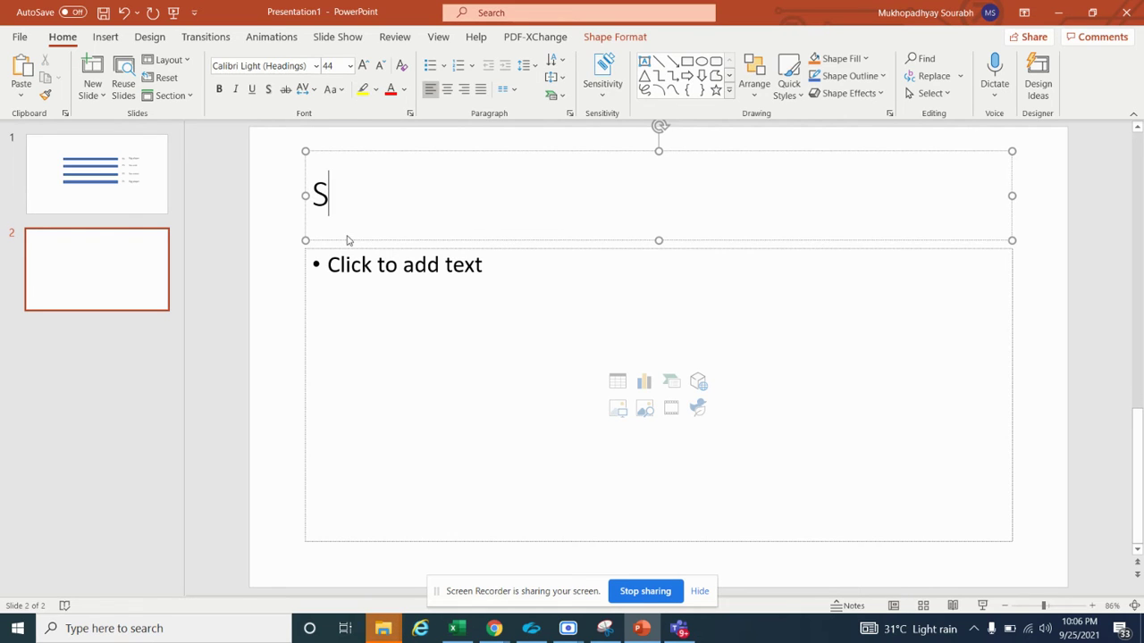
pyautogui.write('et')
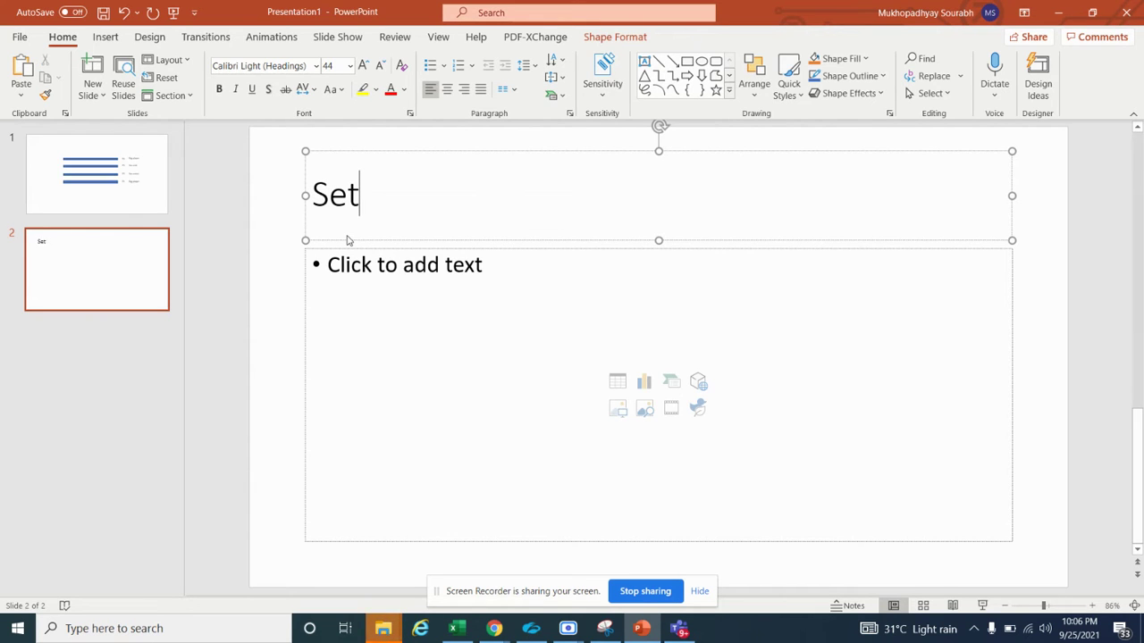
pyautogui.write('up')
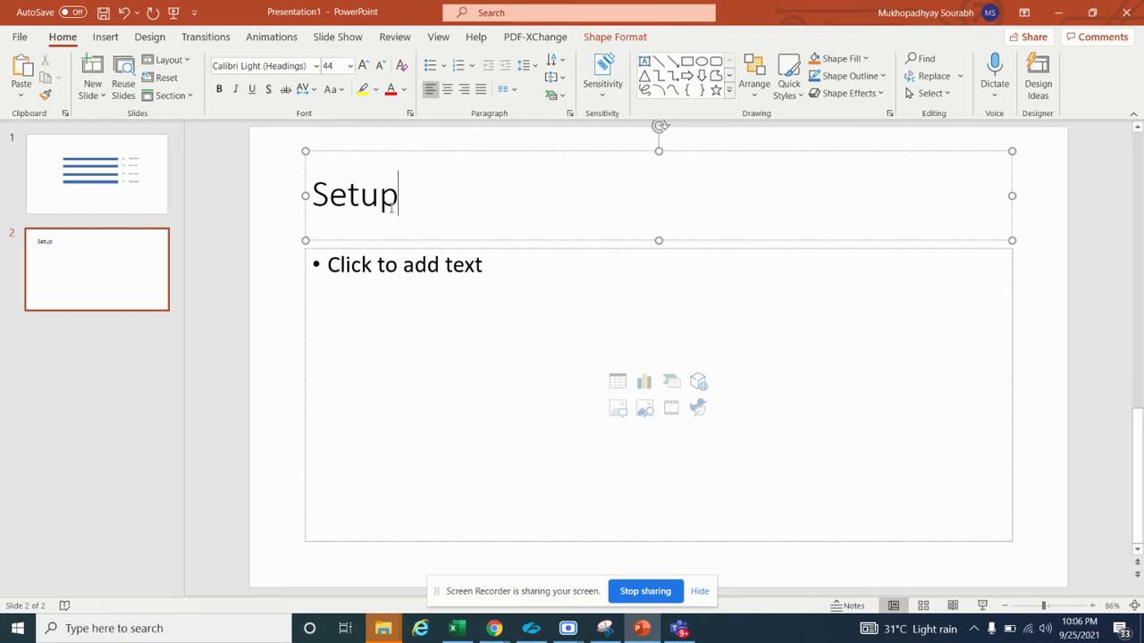